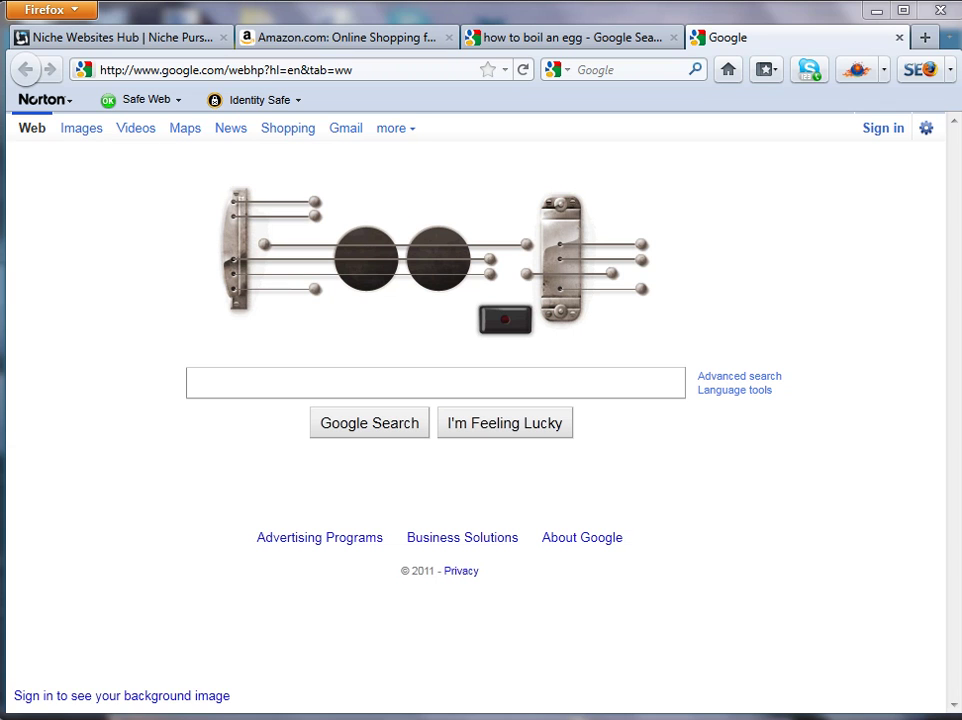
Look up Google's autocomplete suggestions for the query "how to b"
{"action": "left_click", "coordinate": [430, 383]}
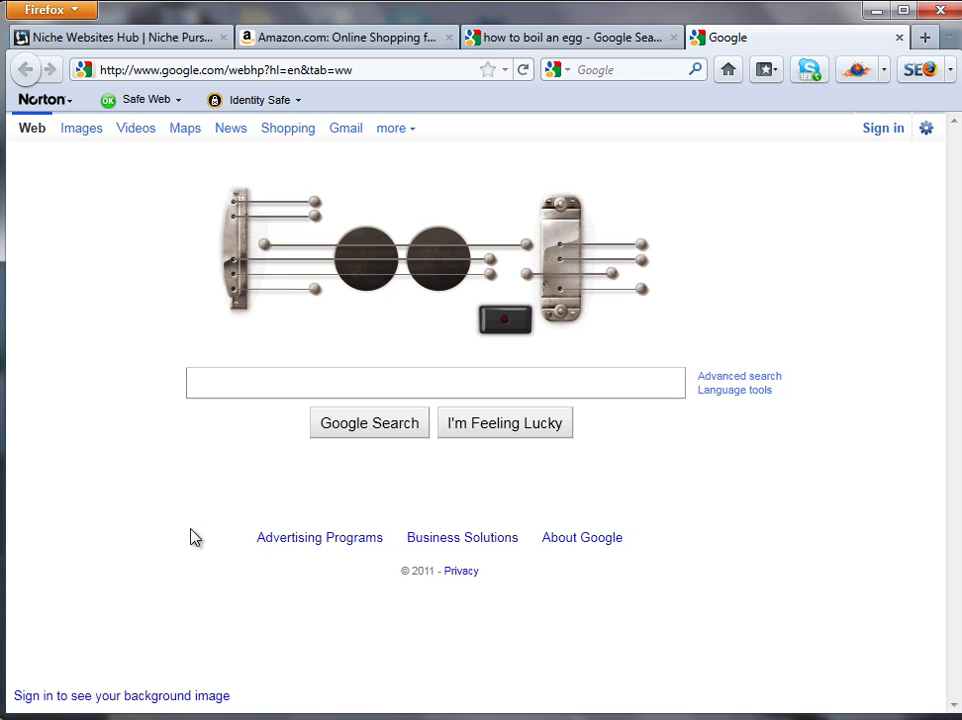
{"action": "type", "text": "how "}
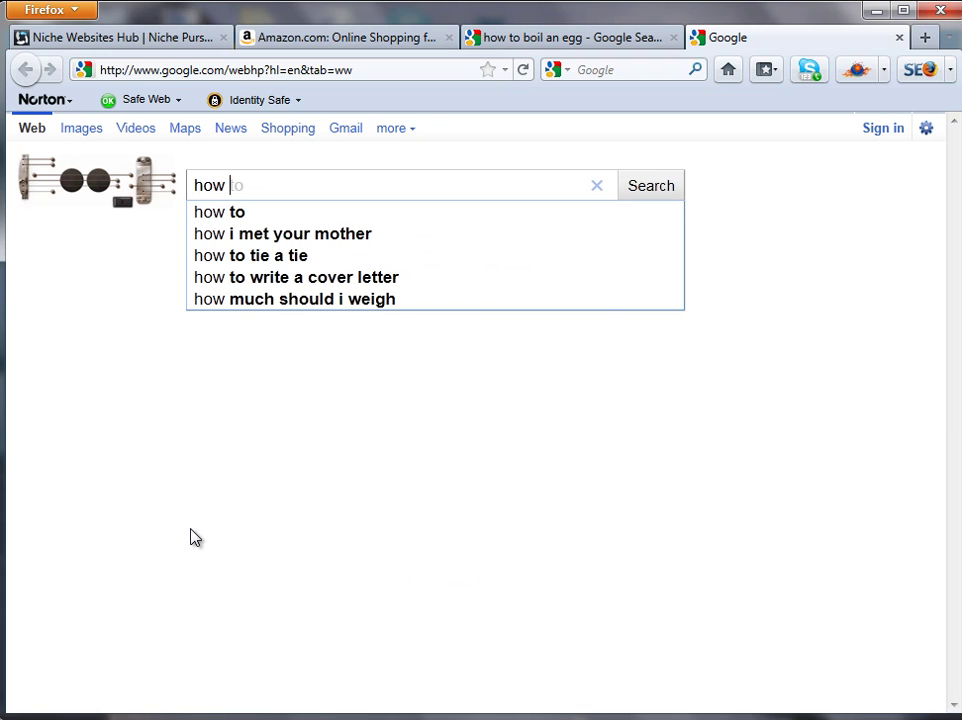
{"action": "type", "text": "to"}
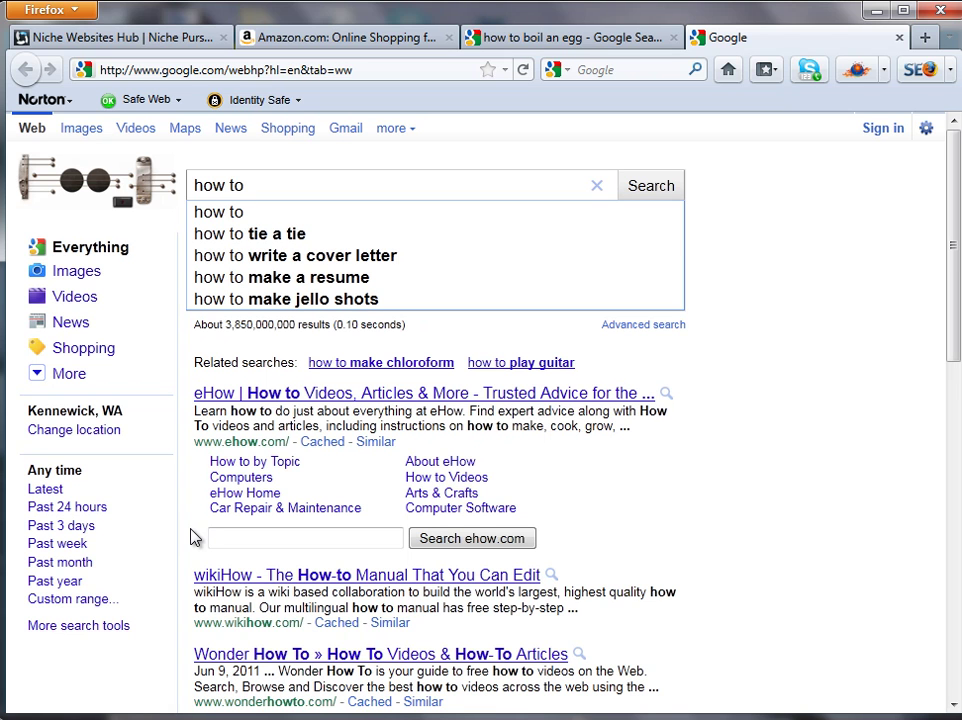
{"action": "type", "text": " b"}
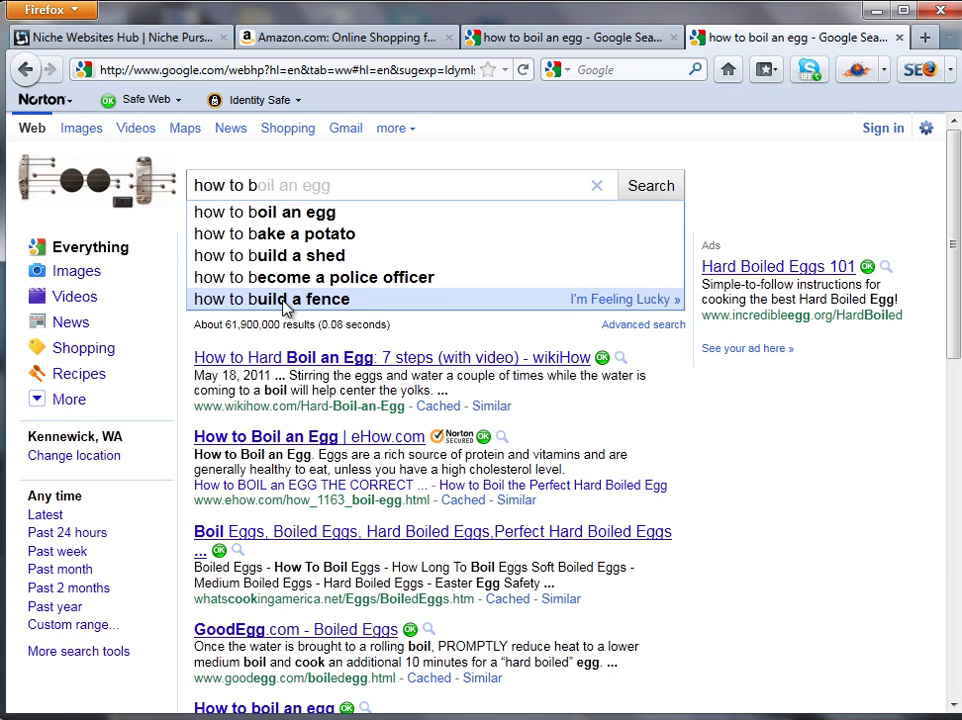
Change the Google query to "how to ti" and check its autocomplete suggestions
{"action": "key", "text": "BackSpace"}
{"action": "type", "text": "t"}
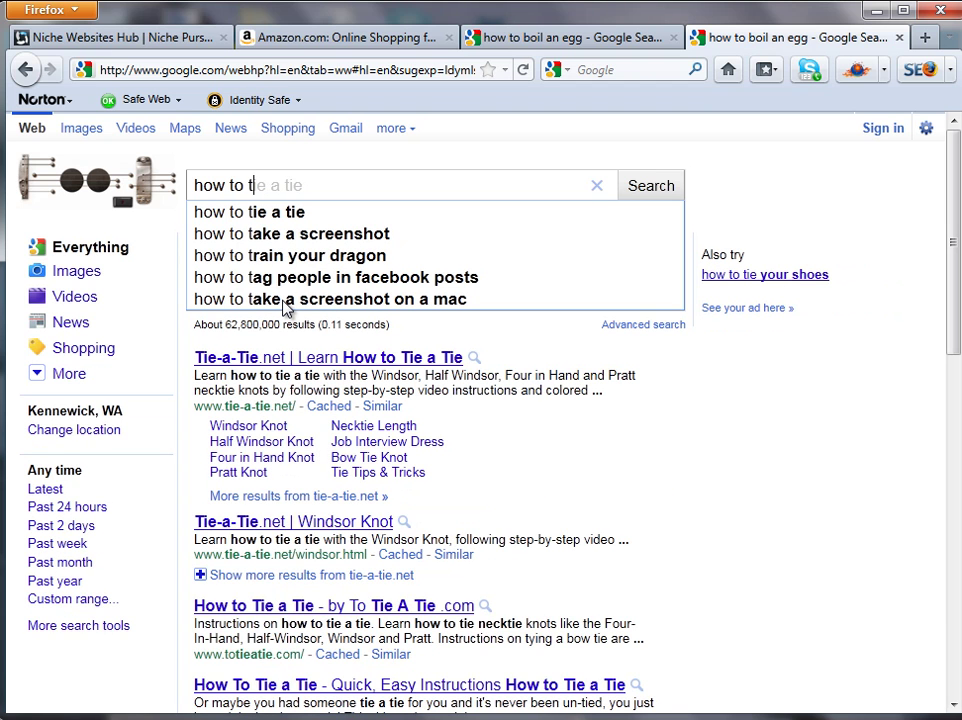
{"action": "type", "text": "i"}
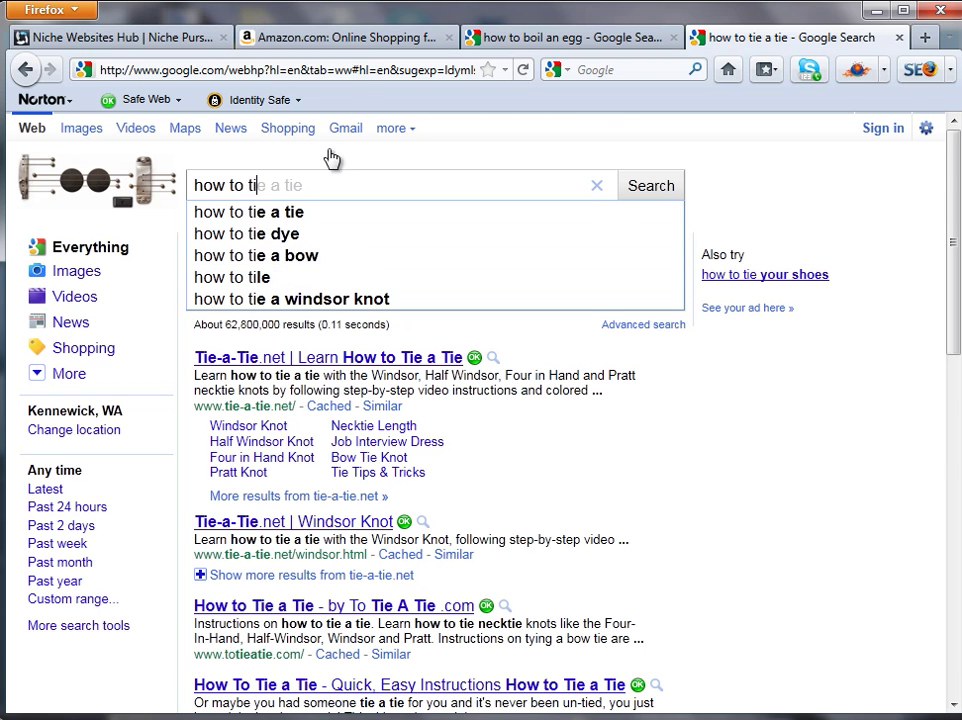
Switch to the Amazon page and open the Patio, Lawn & Garden department under Home, Garden & Tools
{"action": "left_click", "coordinate": [369, 39]}
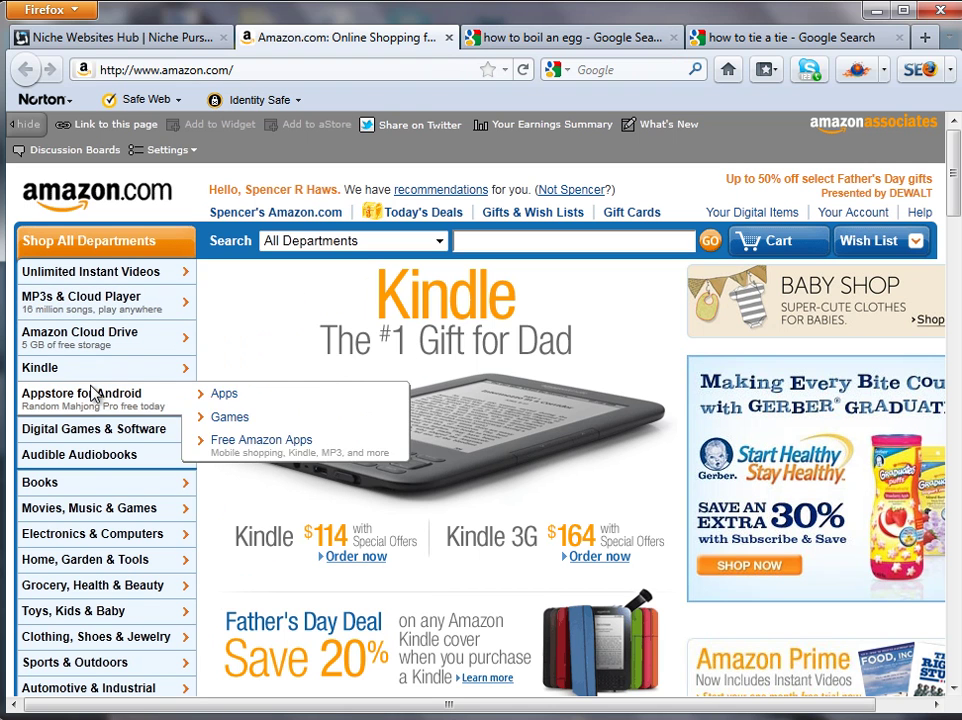
{"action": "mouse_move", "coordinate": [86, 563]}
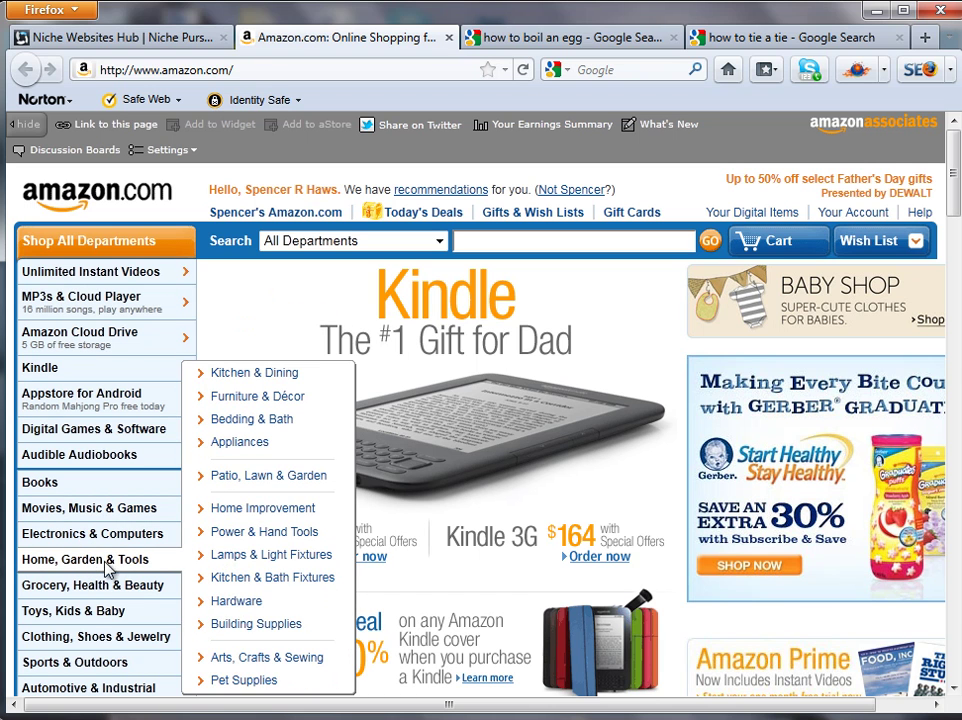
{"action": "left_click", "coordinate": [256, 484]}
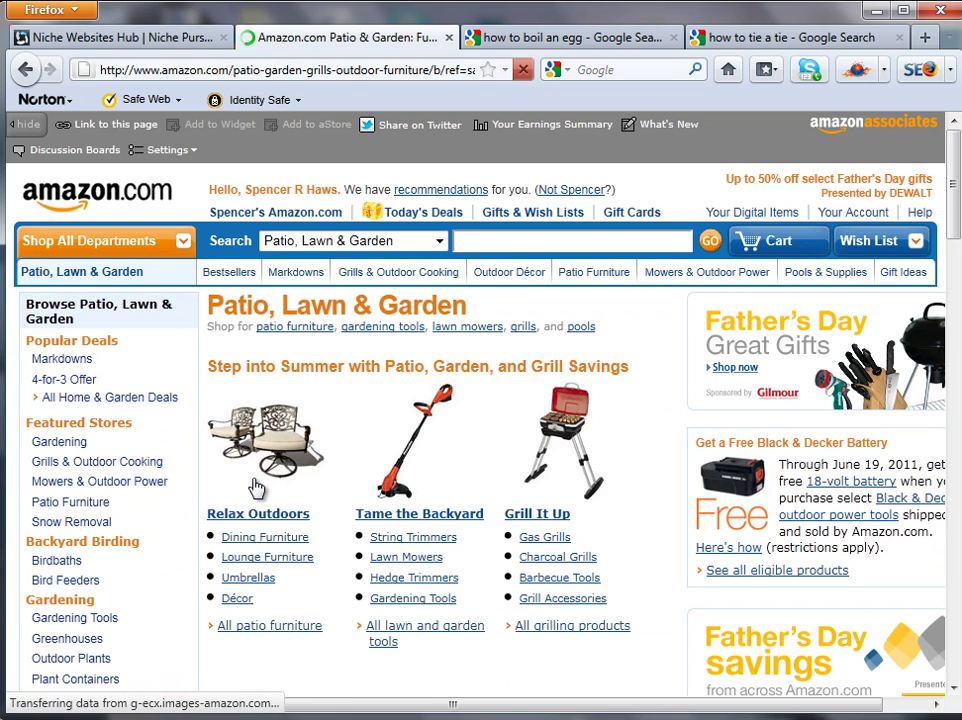
Examine the featured categories in Patio, Lawn & Garden, including Fire Pits, for seed keyword ideas
{"action": "scroll", "coordinate": [376, 428], "scroll_direction": "down", "scroll_amount": 5}
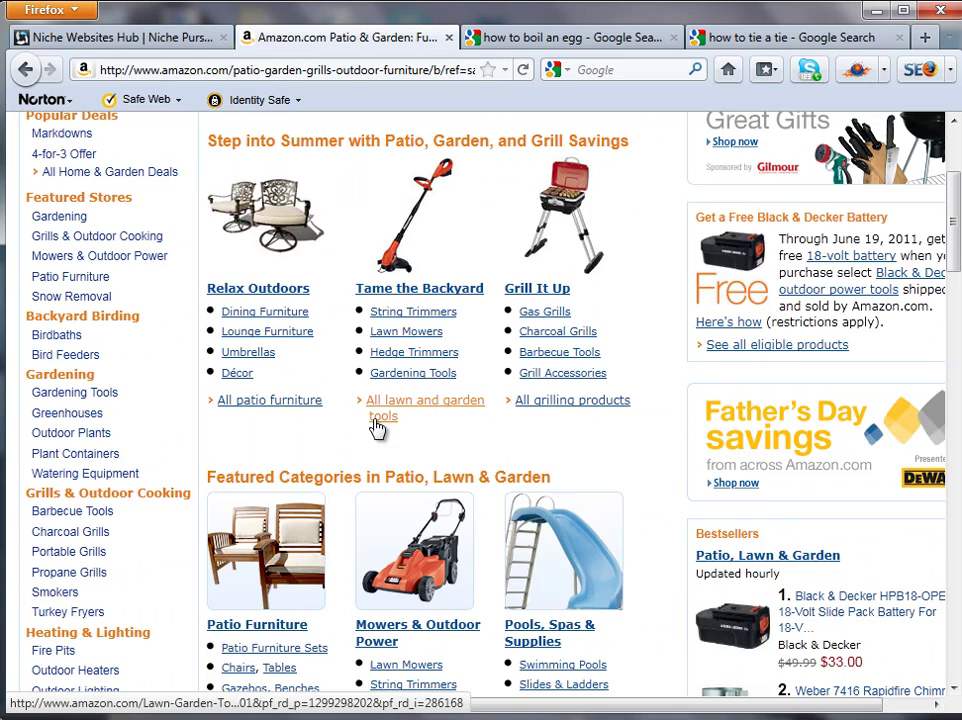
{"action": "scroll", "coordinate": [376, 428], "scroll_direction": "down", "scroll_amount": 2}
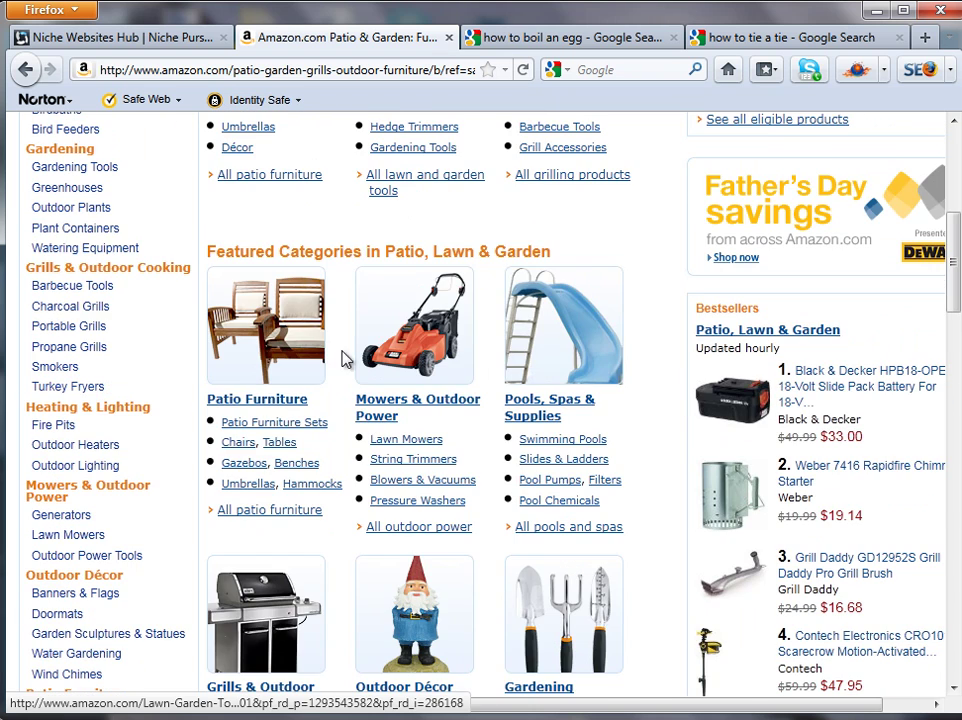
{"action": "scroll", "coordinate": [300, 270], "scroll_direction": "up", "scroll_amount": 2}
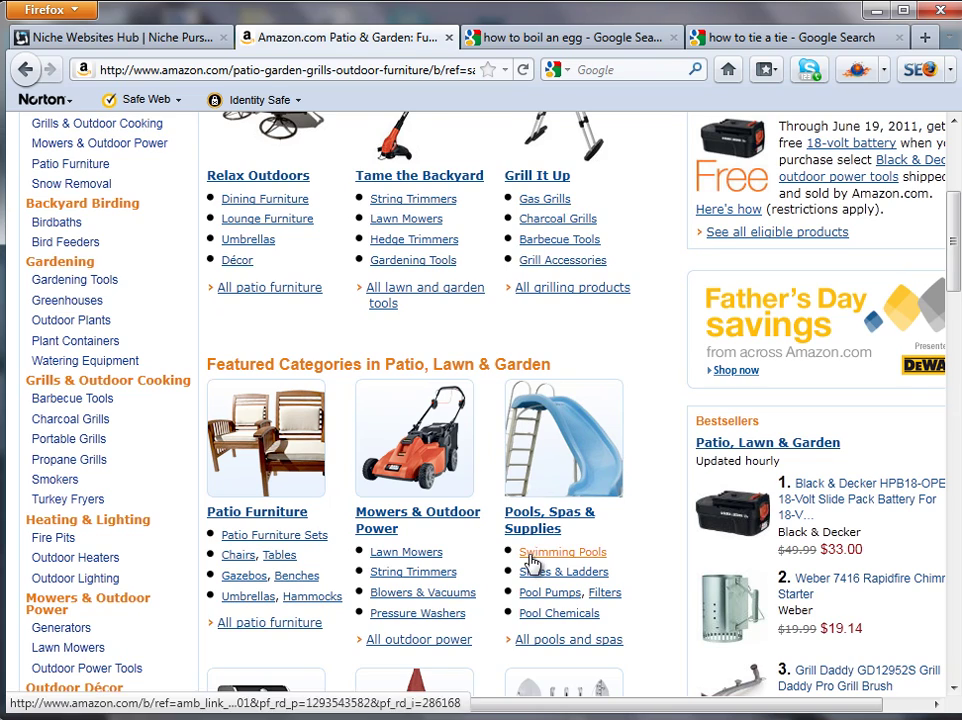
{"action": "scroll", "coordinate": [490, 592], "scroll_direction": "down", "scroll_amount": 2}
{"action": "scroll", "coordinate": [487, 585], "scroll_direction": "down", "scroll_amount": 4}
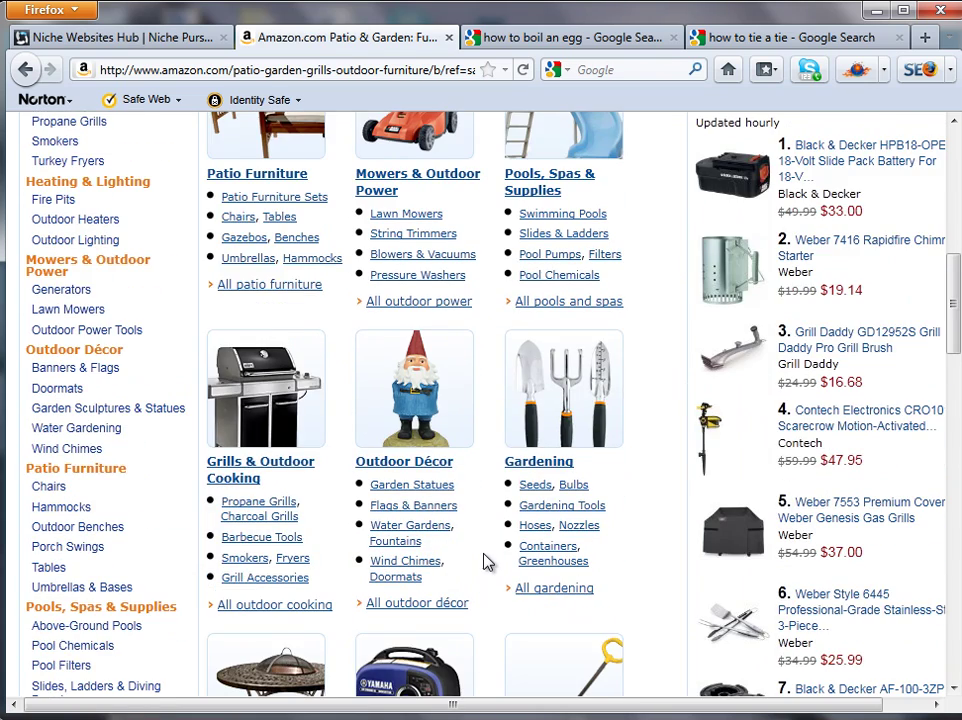
{"action": "scroll", "coordinate": [487, 562], "scroll_direction": "down", "scroll_amount": 6}
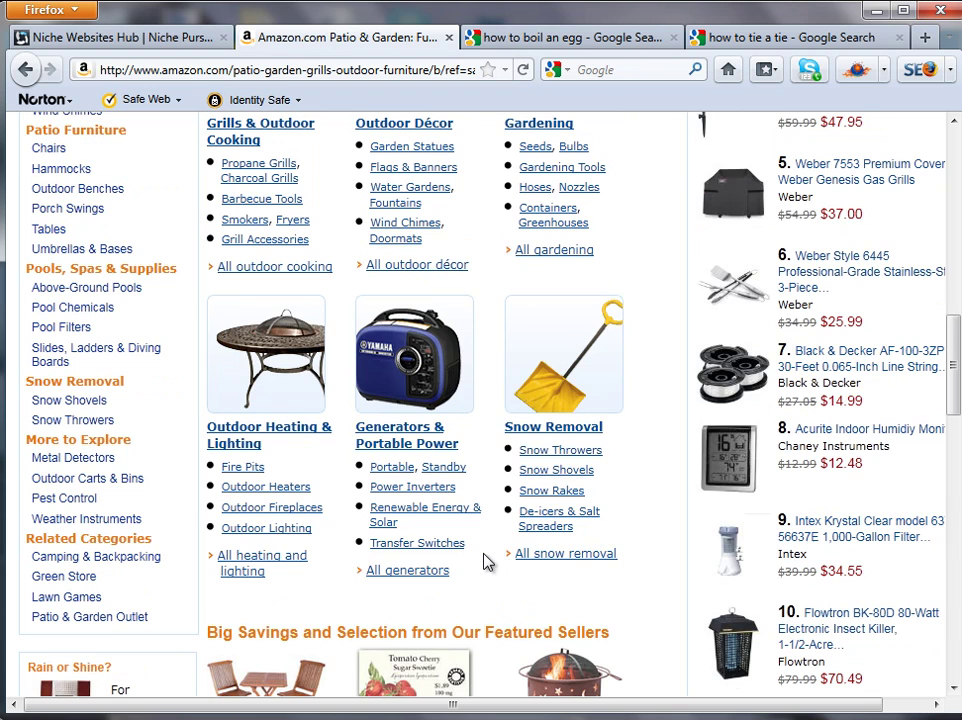
{"action": "left_click", "coordinate": [228, 470]}
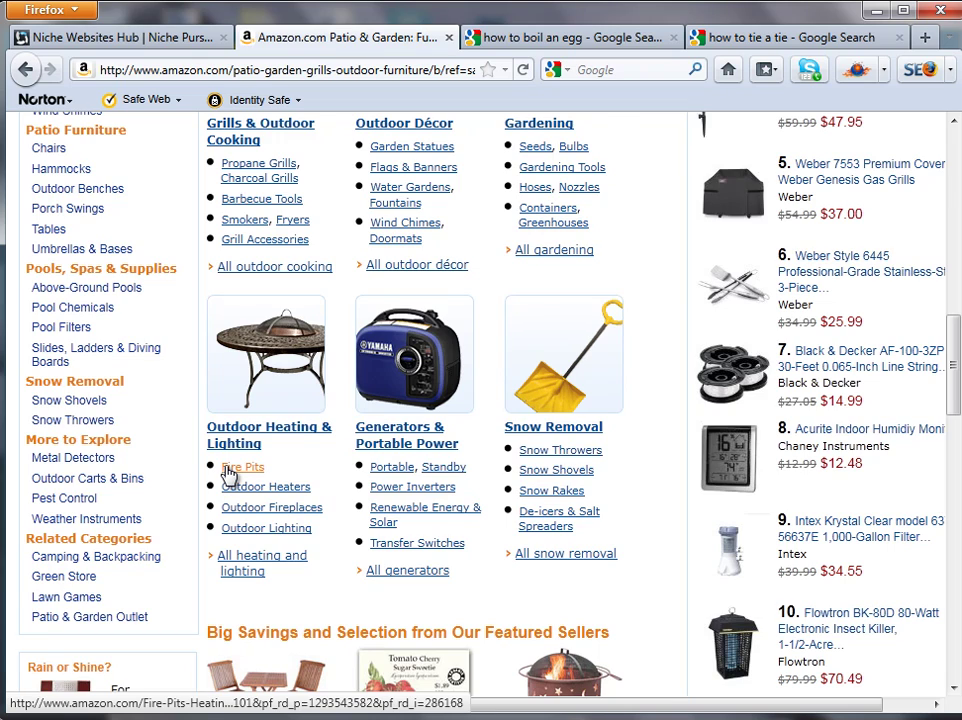
{"action": "scroll", "coordinate": [228, 472], "scroll_direction": "up", "scroll_amount": 17}
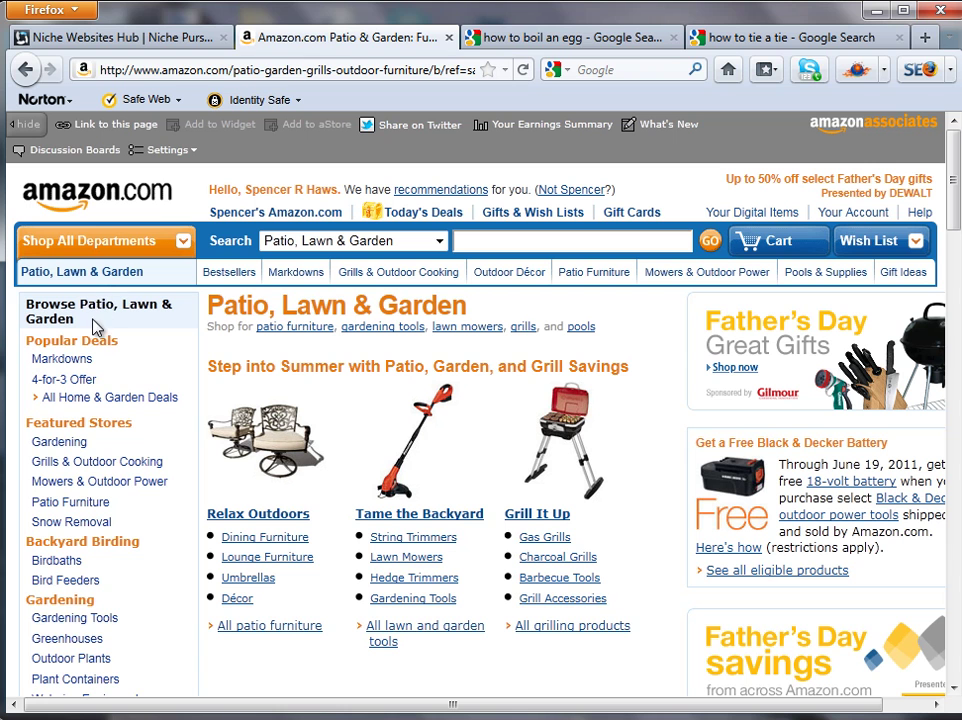
Return to the Amazon home page, open the Baby department and review its featured car seats for keyword ideas
{"action": "left_click", "coordinate": [26, 72]}
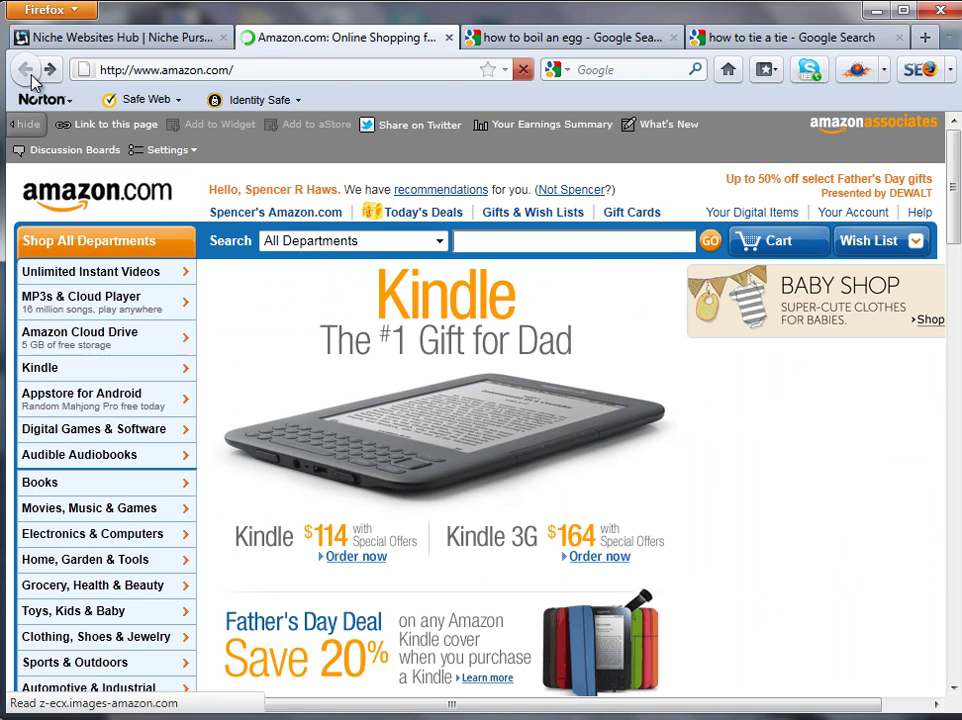
{"action": "mouse_move", "coordinate": [72, 617]}
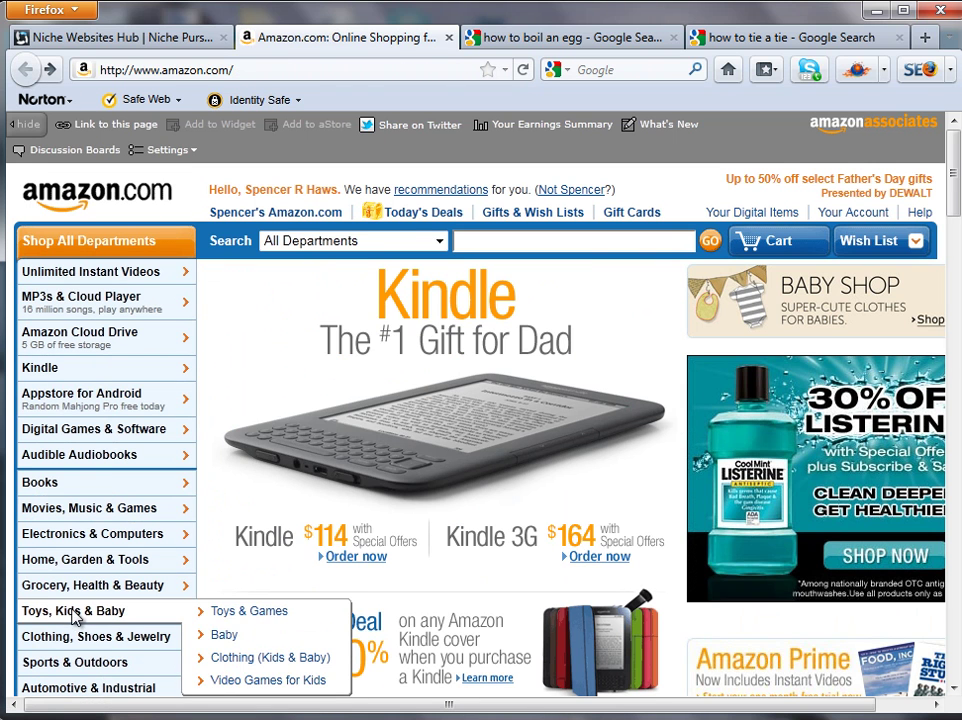
{"action": "left_click", "coordinate": [217, 637]}
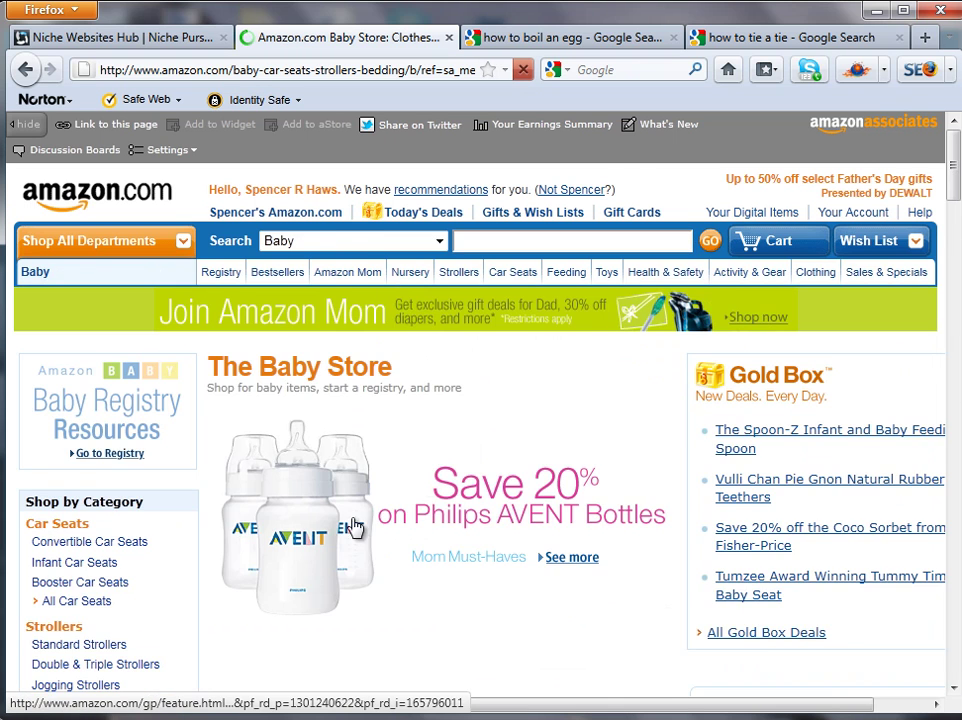
{"action": "scroll", "coordinate": [428, 481], "scroll_direction": "down", "scroll_amount": 5}
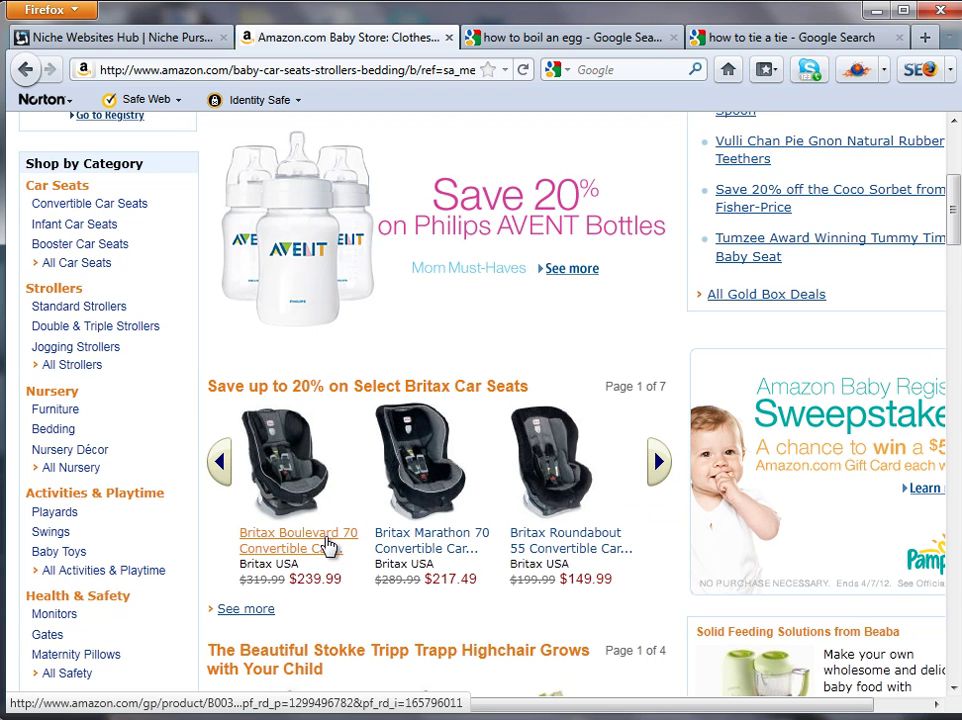
{"action": "scroll", "coordinate": [395, 545], "scroll_direction": "down", "scroll_amount": 2}
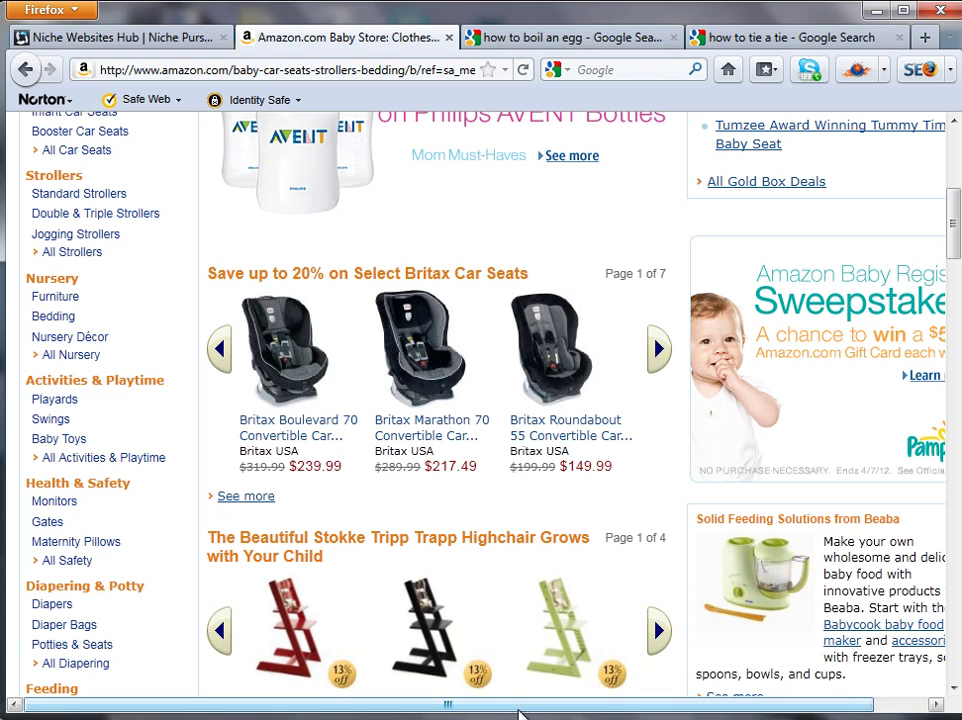
Switch to Long Tail Pro, add seed keywords podcast, build a fence, how to tile, fire pits, convertible car seat, and set the match type to Exact
{"action": "left_click", "coordinate": [519, 712]}
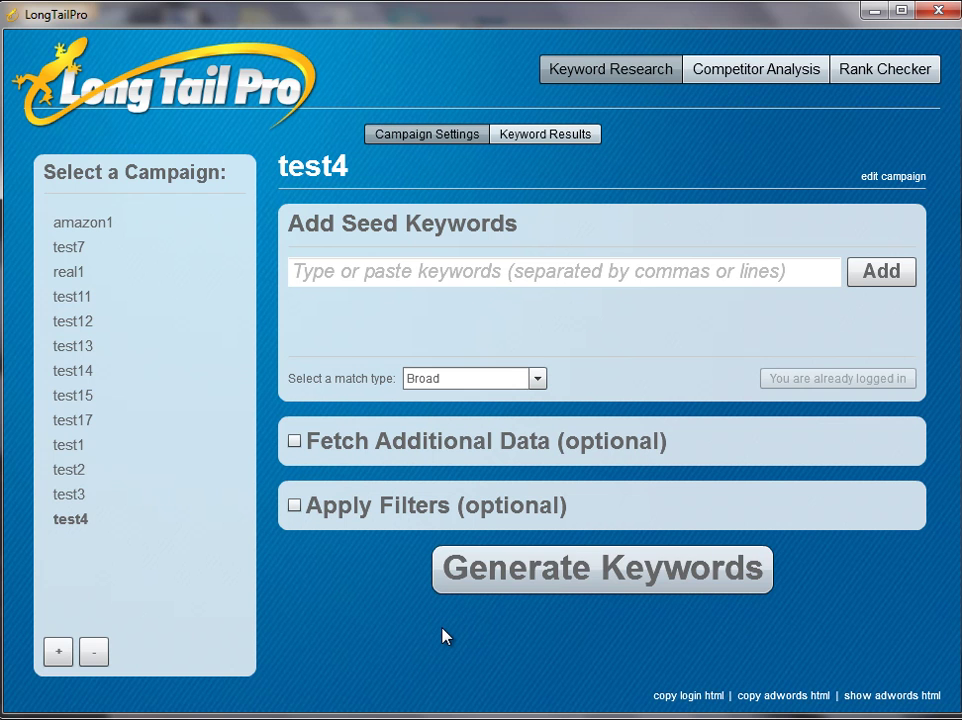
{"action": "left_click", "coordinate": [409, 271]}
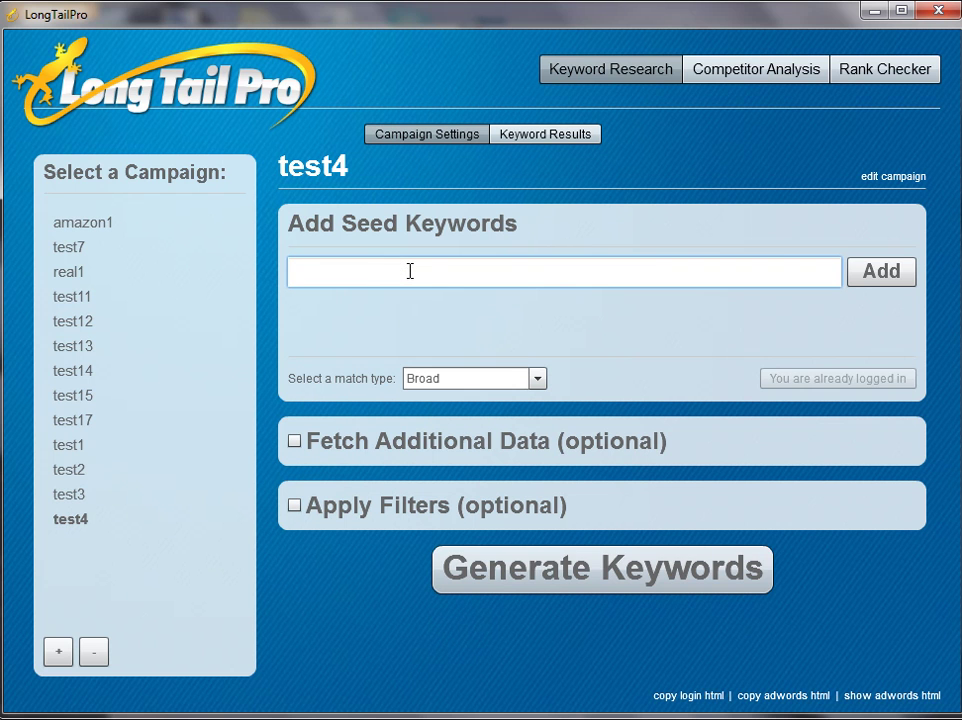
{"action": "type", "text": "podcast, build a fence"}
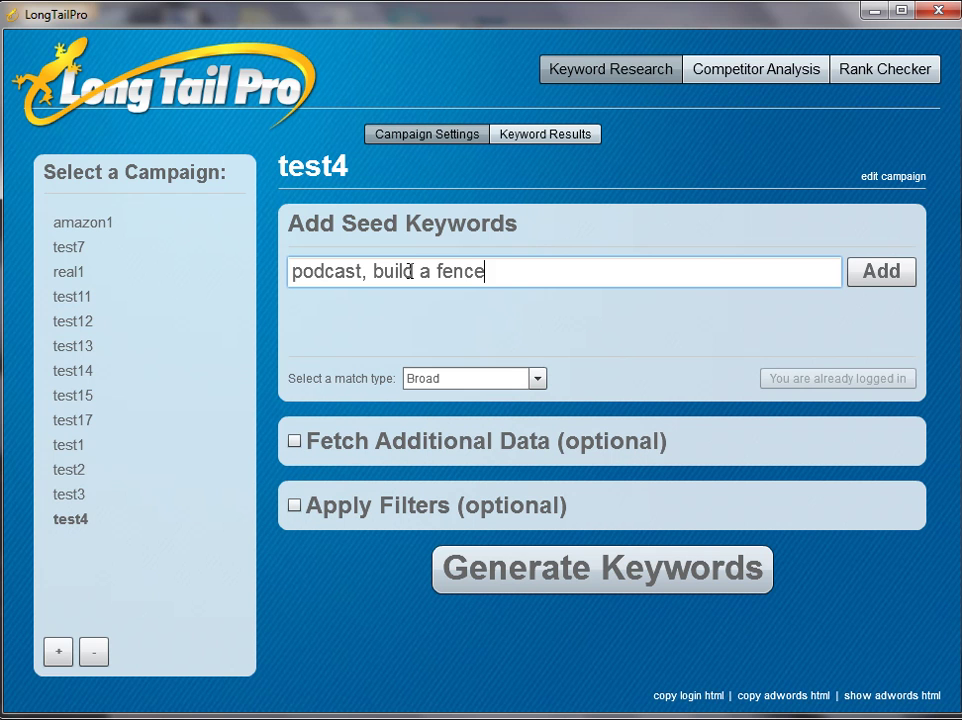
{"action": "type", "text": ", how to tile, fire pits, convertible car, seat"}
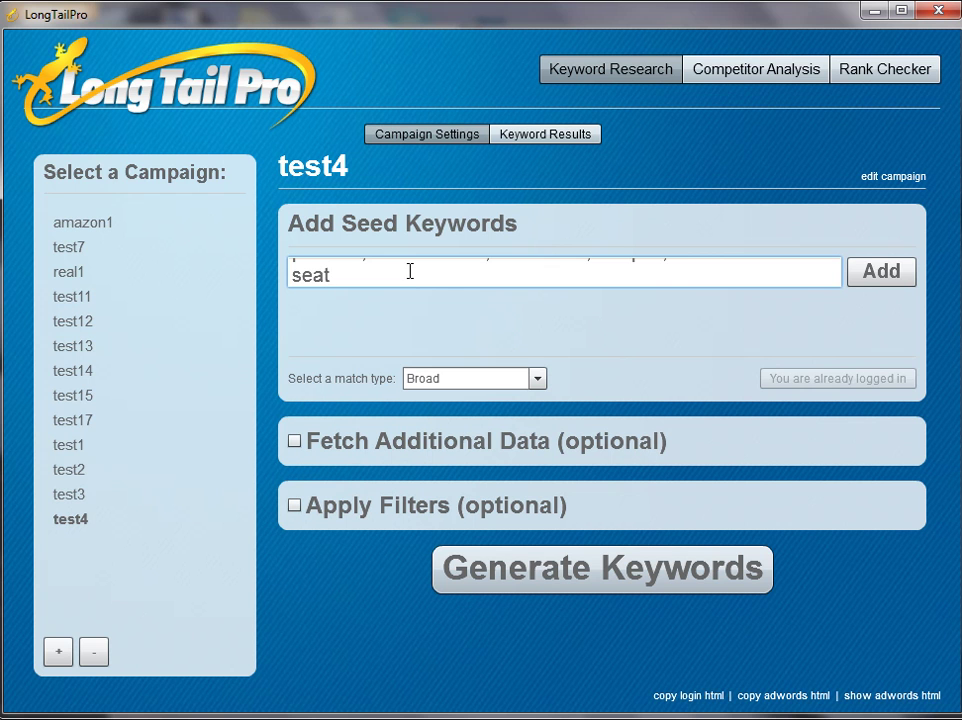
{"action": "key", "text": "Return"}
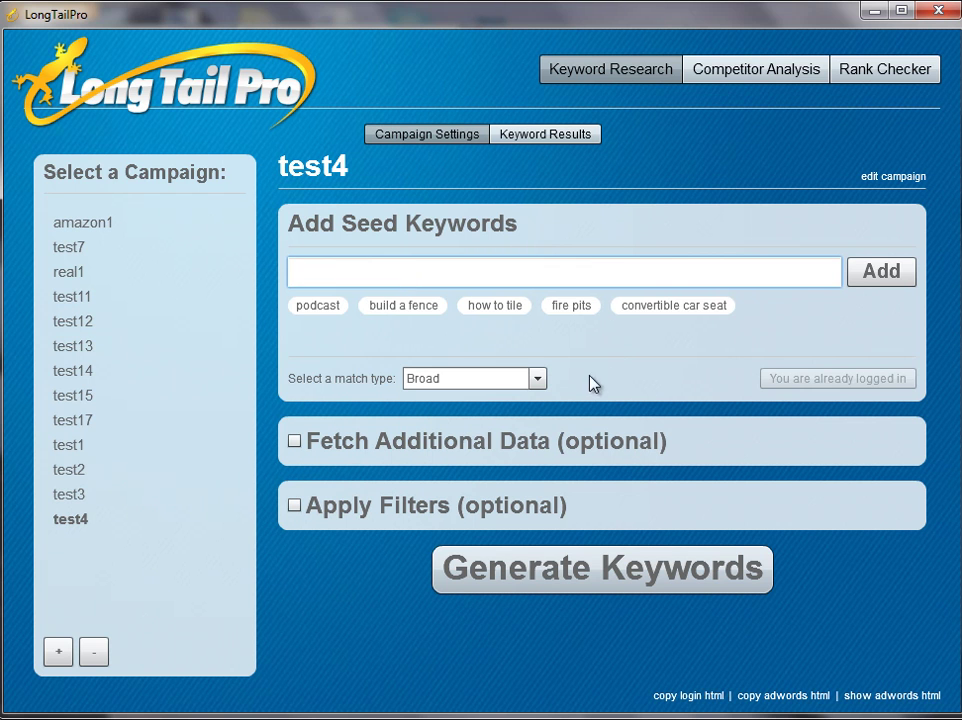
{"action": "left_click", "coordinate": [538, 381]}
{"action": "left_click", "coordinate": [514, 423]}
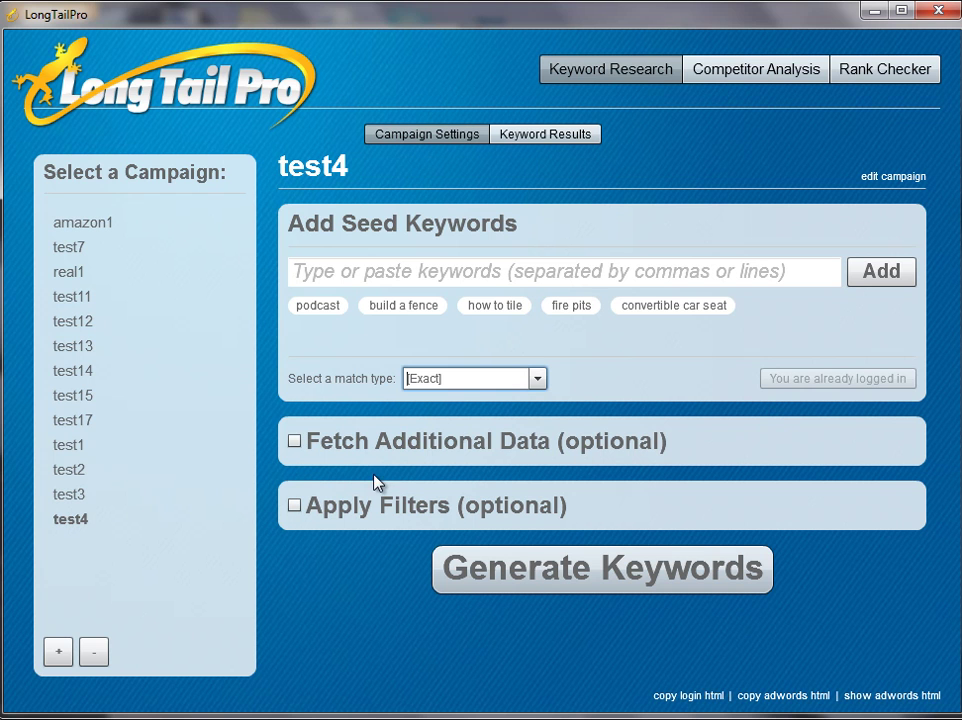
Preview the exact match domain availability options under Fetch Additional Data, and turn the additional data off again
{"action": "left_click", "coordinate": [296, 443]}
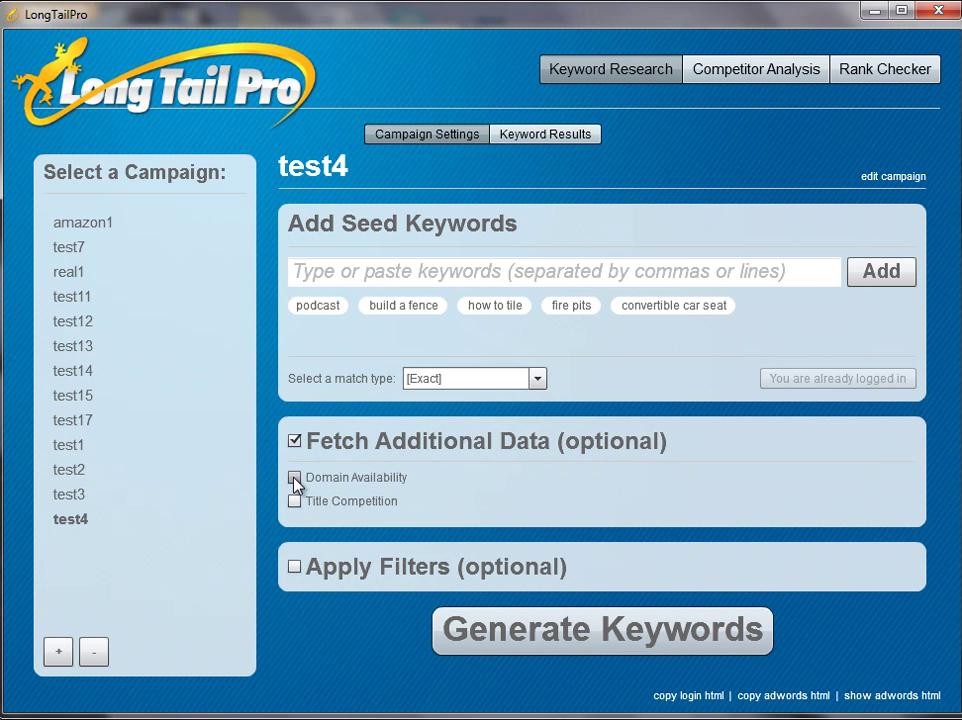
{"action": "left_click", "coordinate": [295, 478]}
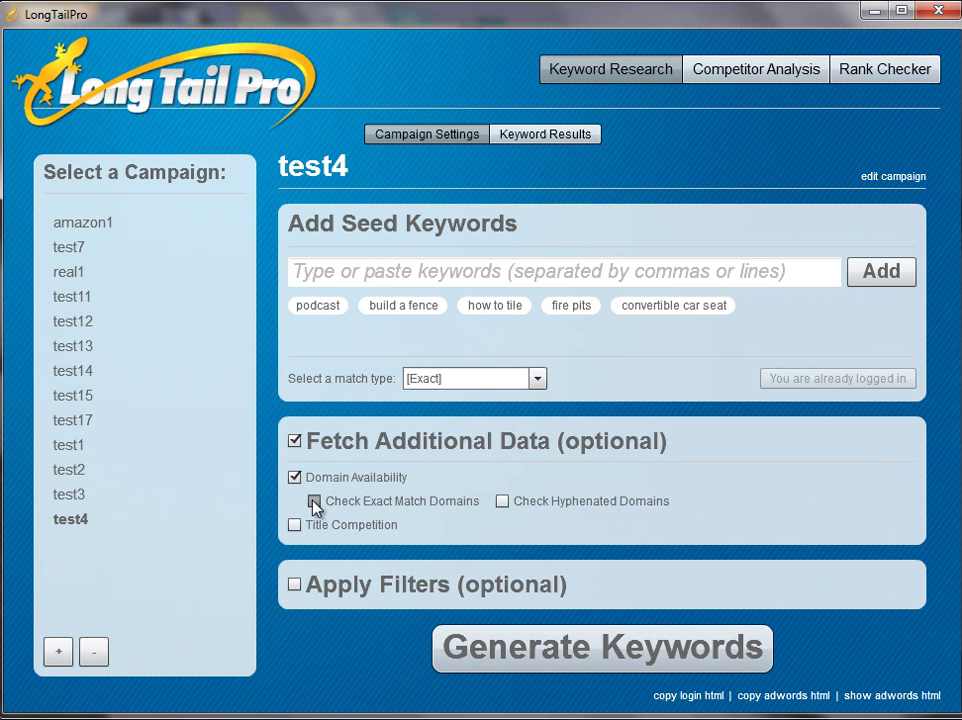
{"action": "left_click", "coordinate": [314, 501]}
{"action": "scroll", "coordinate": [350, 450], "scroll_direction": "down", "scroll_amount": 3}
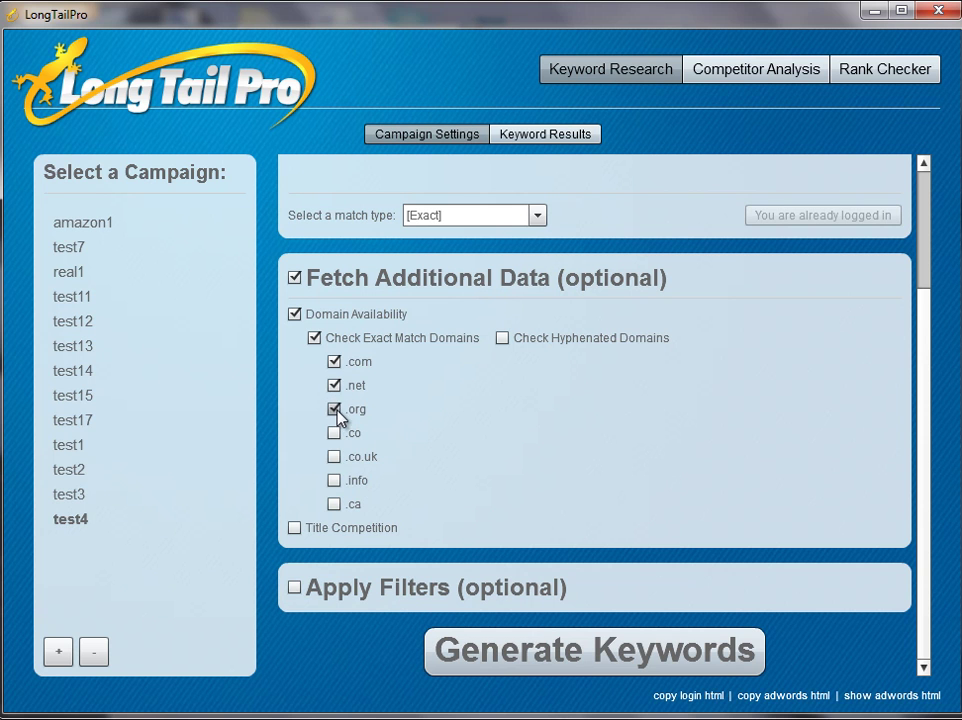
{"action": "left_click", "coordinate": [314, 340]}
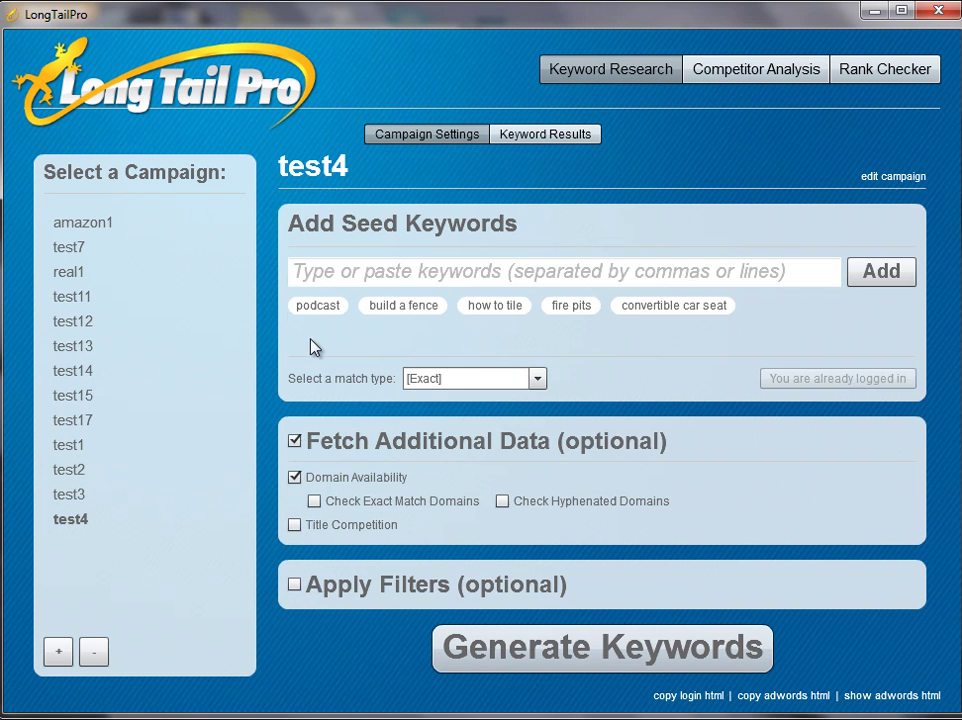
{"action": "left_click", "coordinate": [297, 446]}
{"action": "left_click", "coordinate": [295, 442]}
{"action": "left_click", "coordinate": [296, 478]}
{"action": "left_click", "coordinate": [296, 442]}
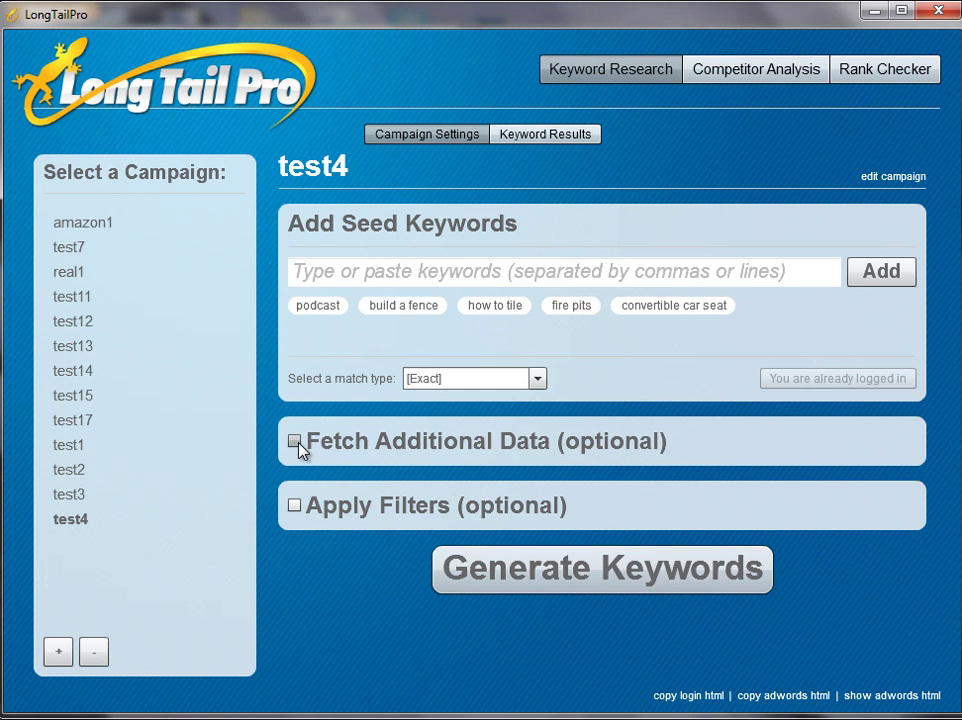
Turn on Apply Filters and filter by average local searches with a minimum of 2000
{"action": "left_click", "coordinate": [295, 506]}
{"action": "scroll", "coordinate": [408, 490], "scroll_direction": "down", "scroll_amount": 1}
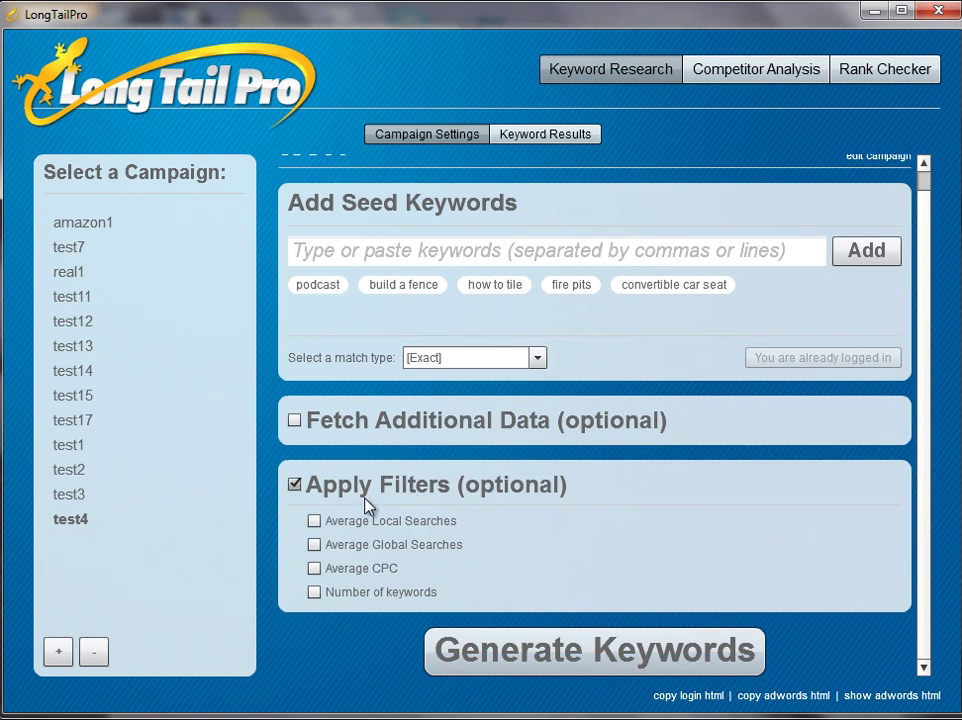
{"action": "left_click", "coordinate": [314, 521]}
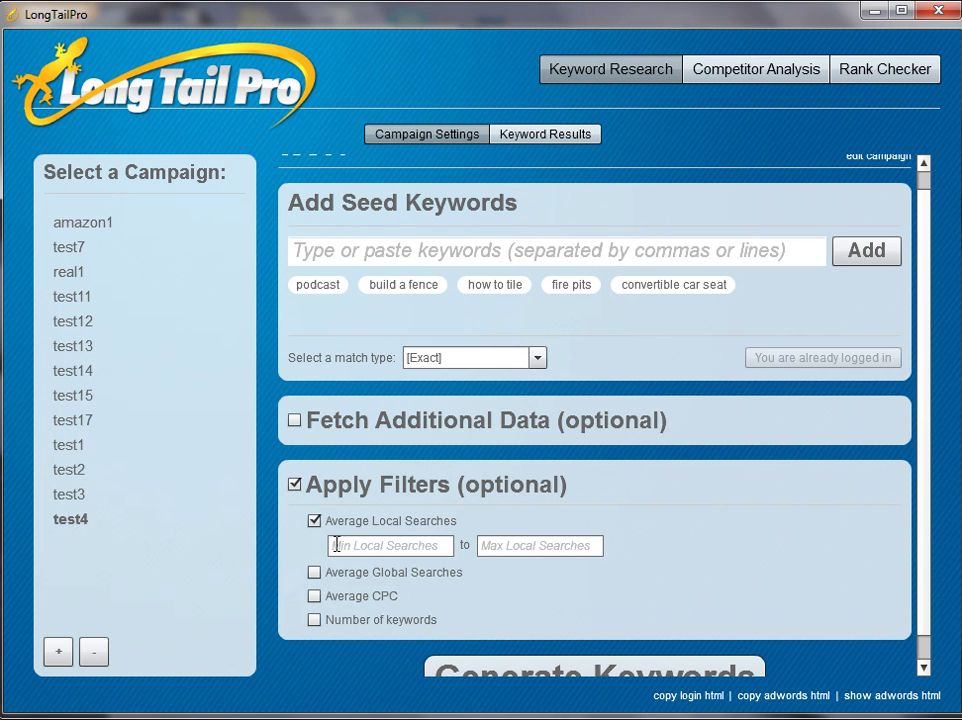
{"action": "left_click", "coordinate": [330, 545]}
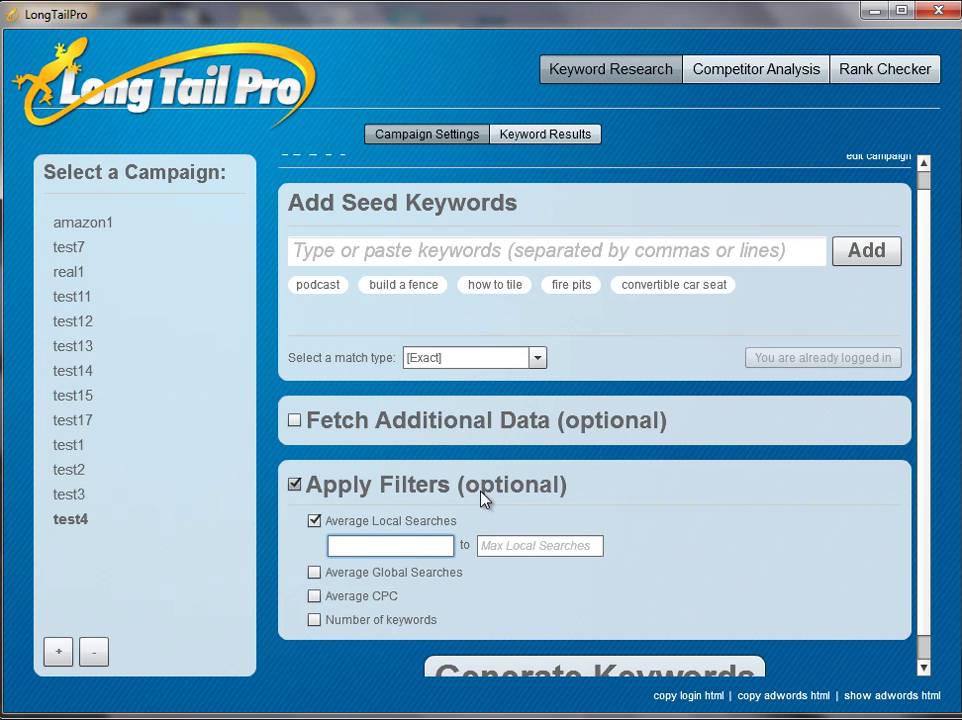
{"action": "type", "text": "2000"}
Enable the Average CPC filter and set its minimum to 1
{"action": "left_click", "coordinate": [317, 597]}
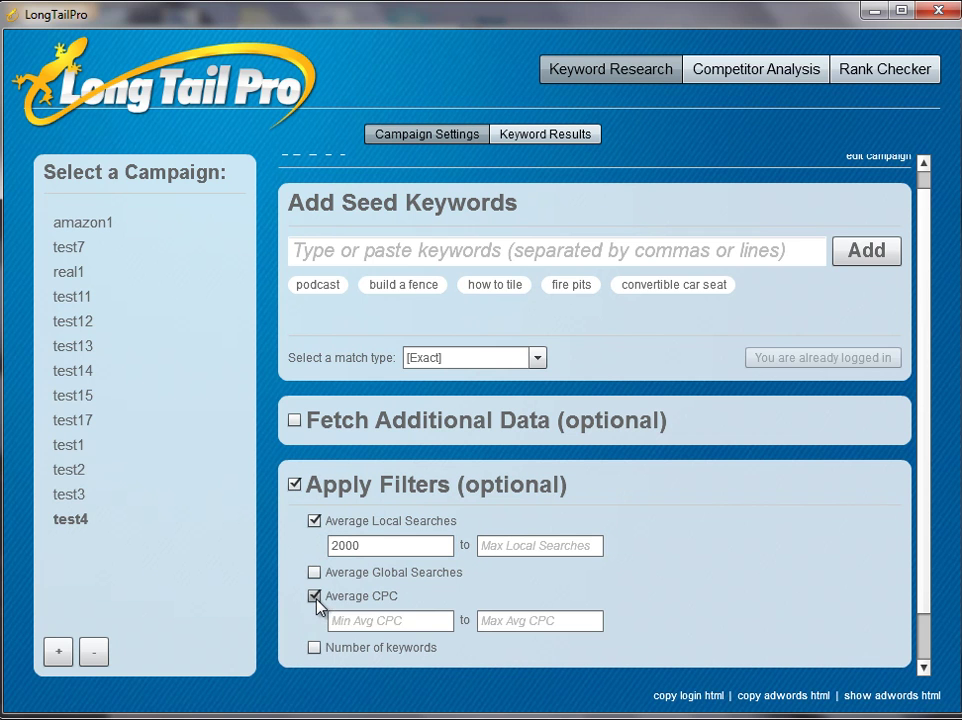
{"action": "type", "text": "1"}
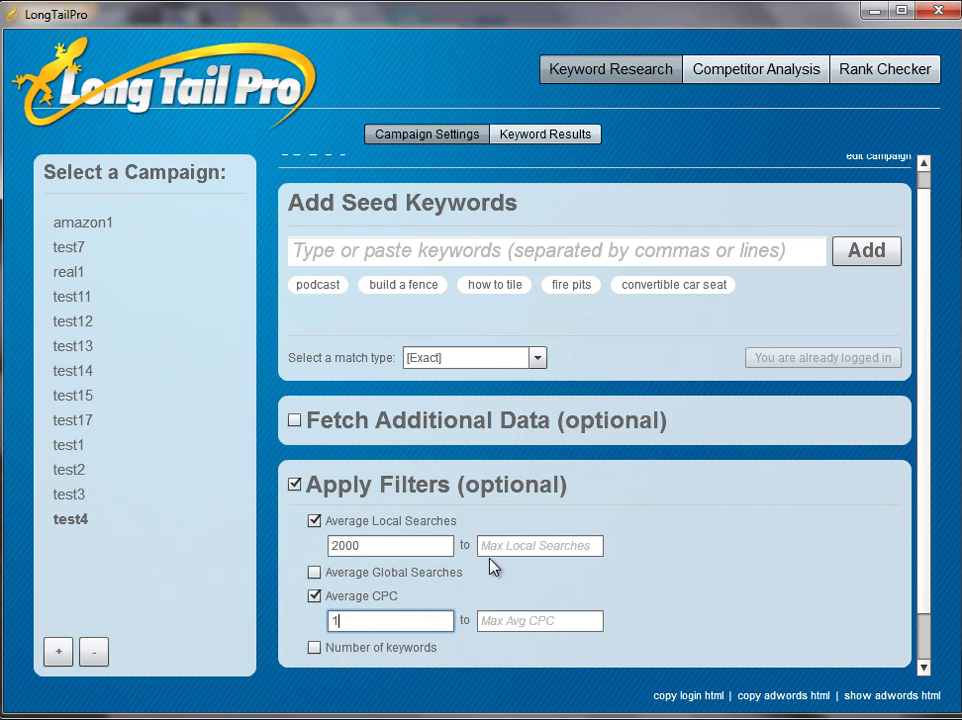
{"action": "scroll", "coordinate": [490, 567], "scroll_direction": "down", "scroll_amount": 1}
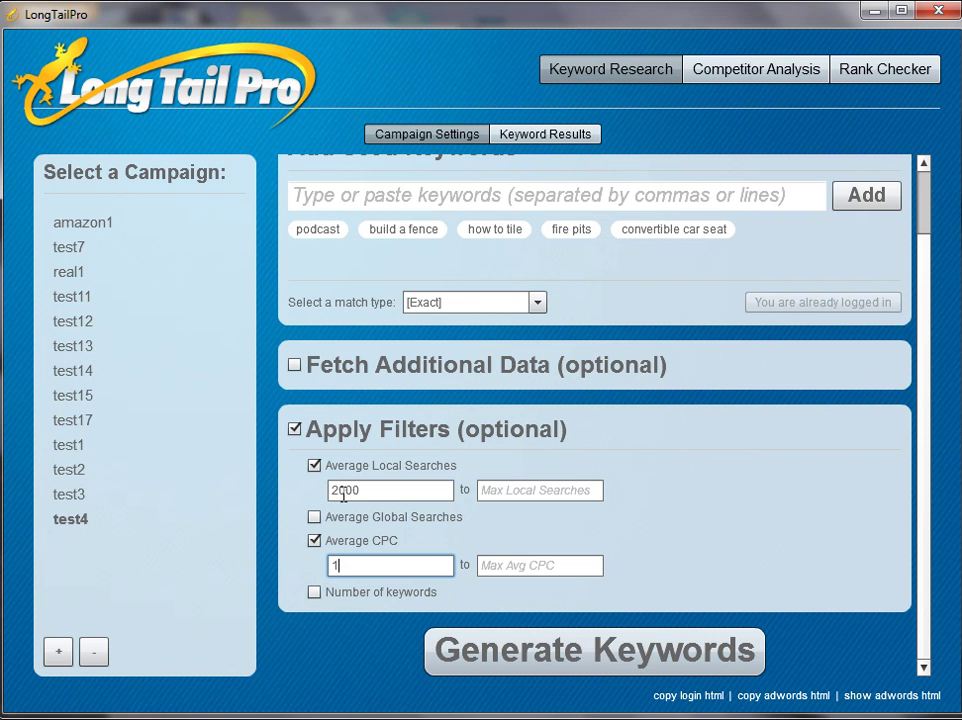
{"action": "left_click_drag", "start_coordinate": [367, 495], "coordinate": [322, 494]}
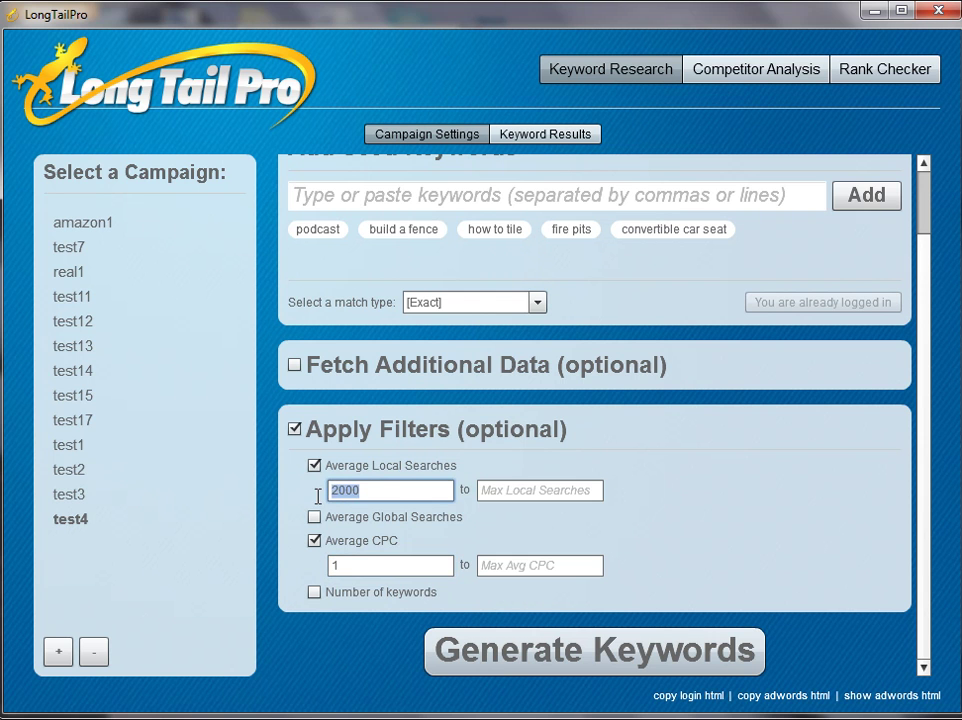
{"action": "left_click", "coordinate": [370, 492]}
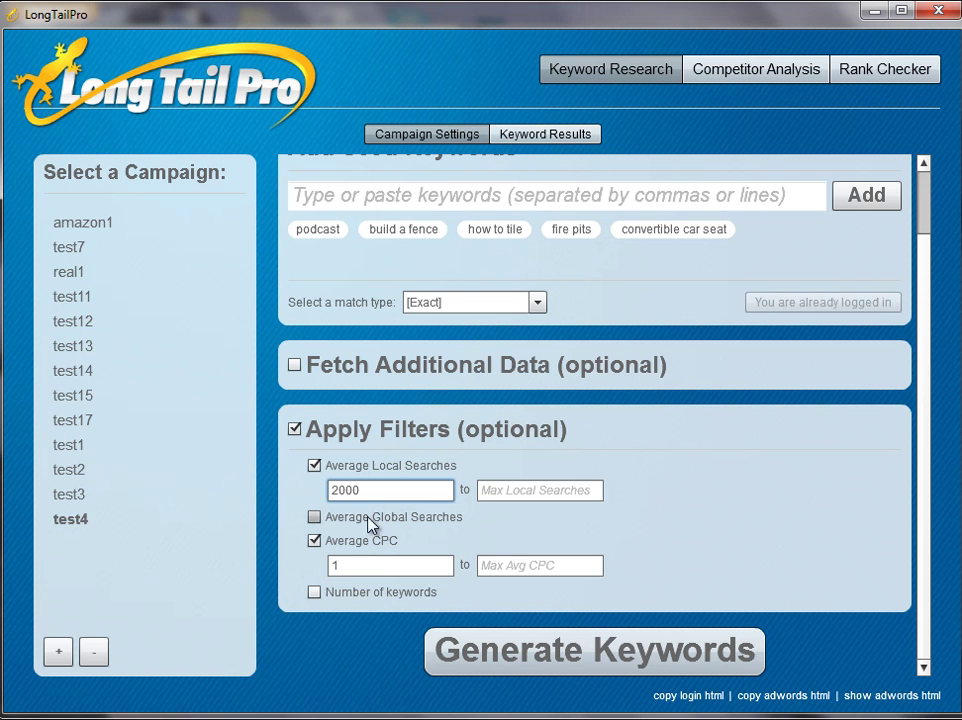
Enable the Number of keywords filter with a minimum of 2
{"action": "left_click", "coordinate": [316, 594]}
{"action": "left_click", "coordinate": [342, 612]}
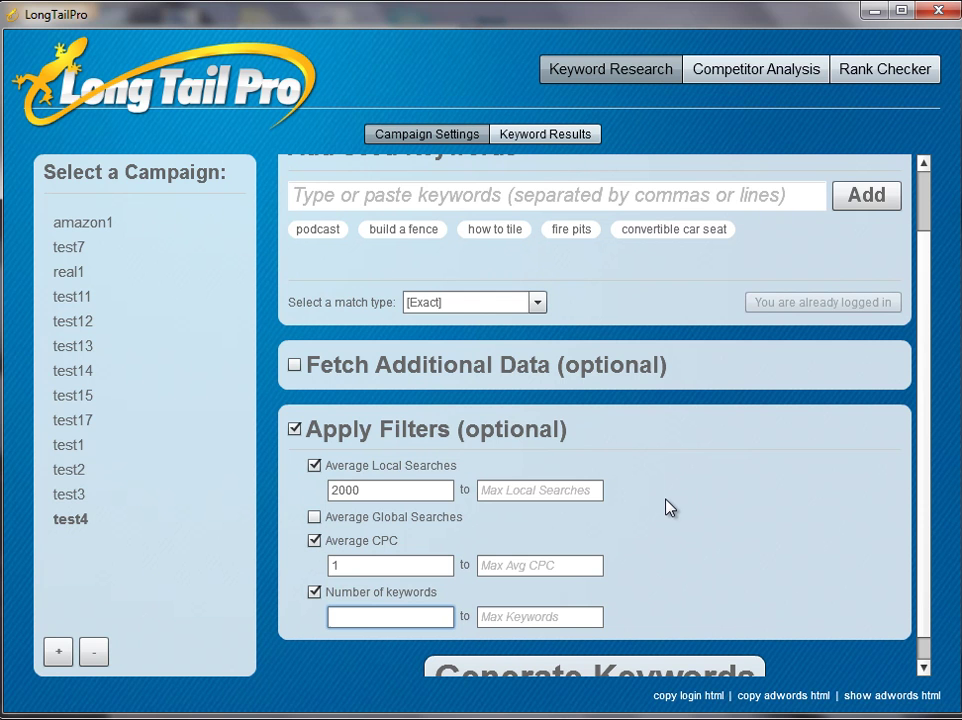
{"action": "type", "text": "2"}
{"action": "scroll", "coordinate": [927, 347], "scroll_direction": "up", "scroll_amount": 1}
{"action": "left_click_drag", "start_coordinate": [927, 347], "coordinate": [910, 412]}
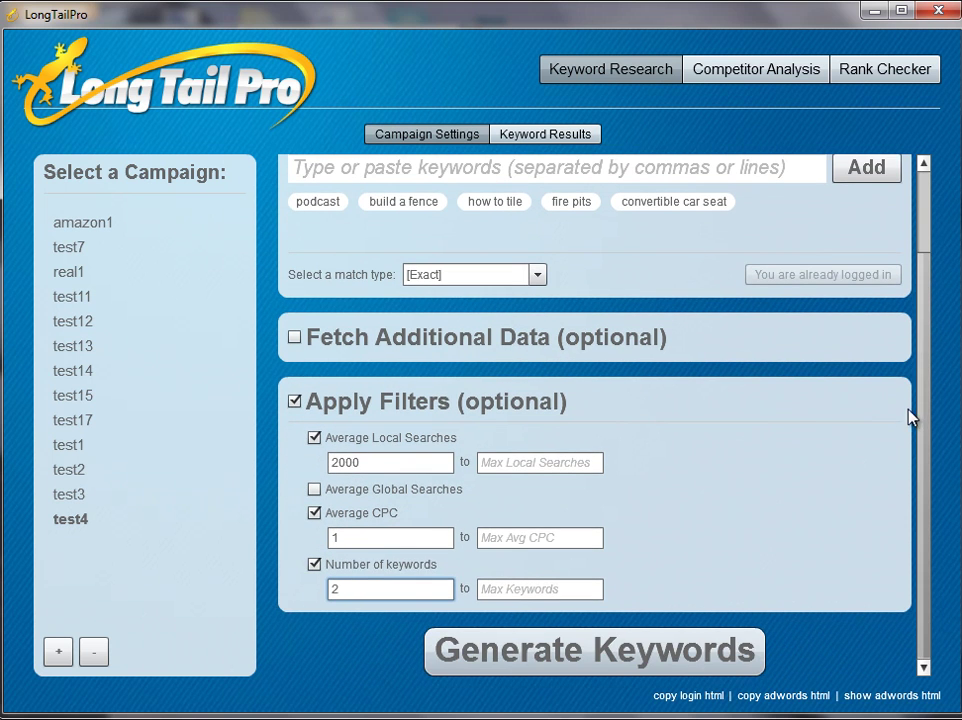
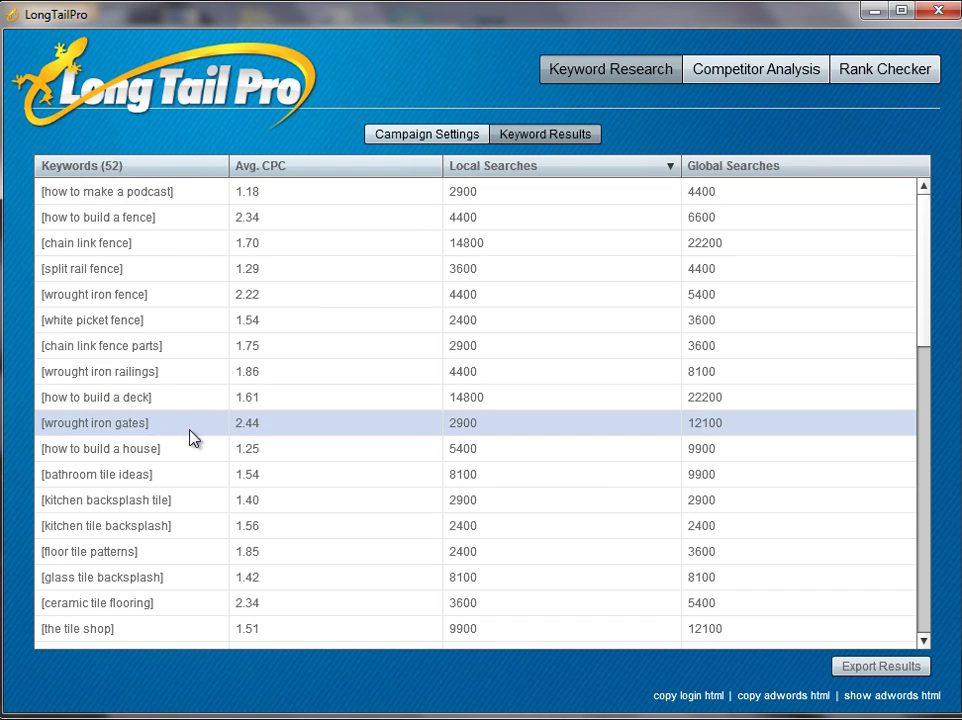
Sort the generated keyword results by local searches, highest first, and re-sort them by average CPC from highest to lowest
{"action": "mouse_move", "coordinate": [926, 228]}
{"action": "left_mouse_down"}
{"action": "mouse_move", "coordinate": [927, 522]}
{"action": "mouse_move", "coordinate": [936, 286]}
{"action": "mouse_move", "coordinate": [928, 216]}
{"action": "left_mouse_up"}
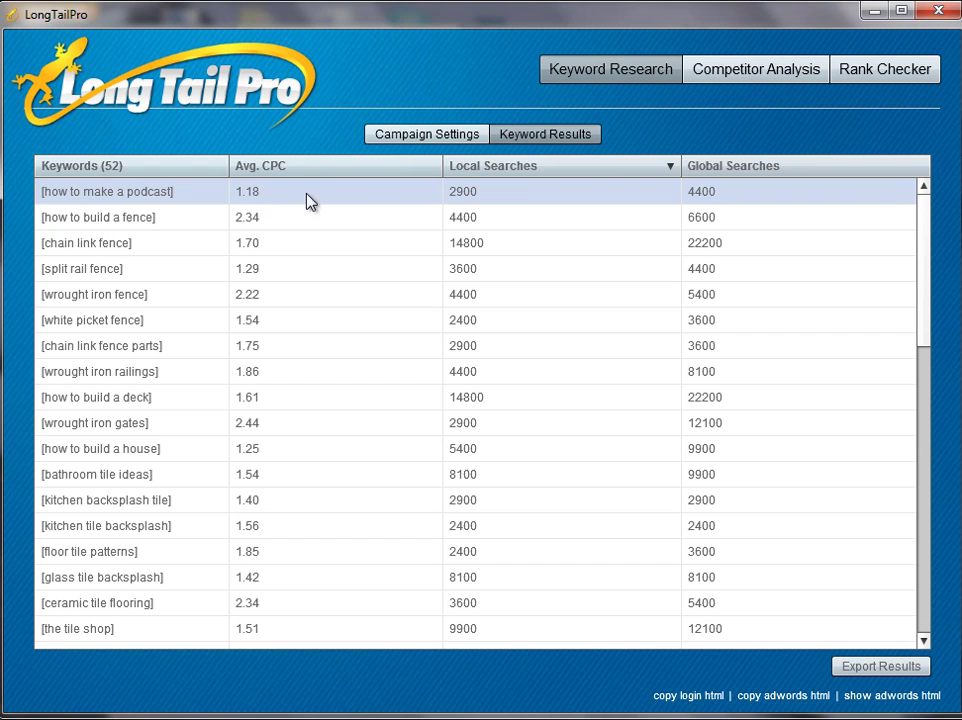
{"action": "left_click", "coordinate": [469, 175]}
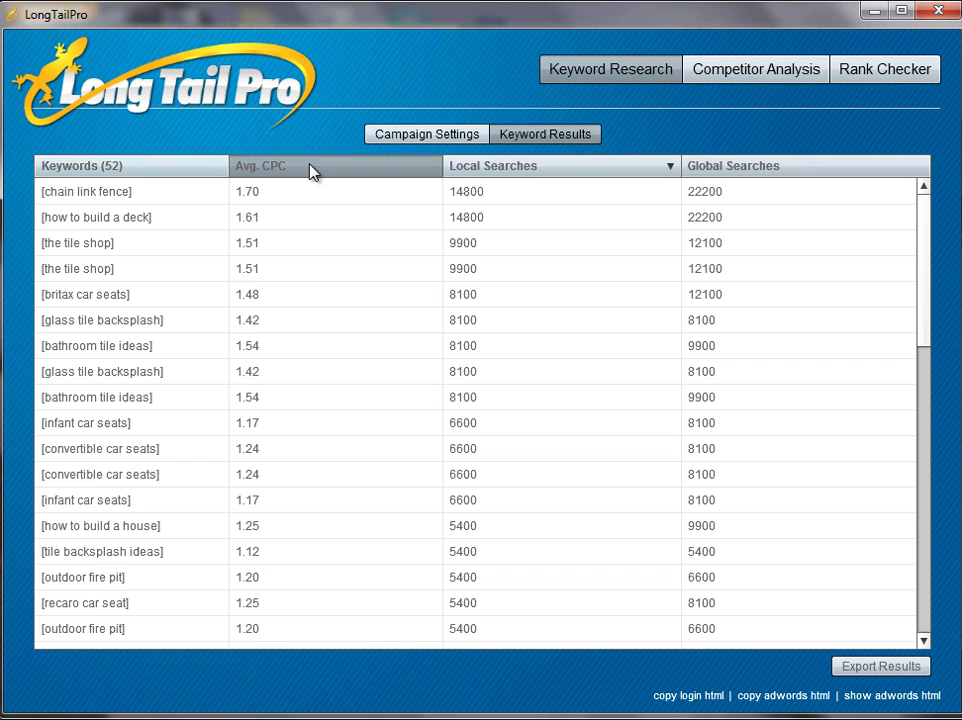
{"action": "left_click", "coordinate": [310, 172]}
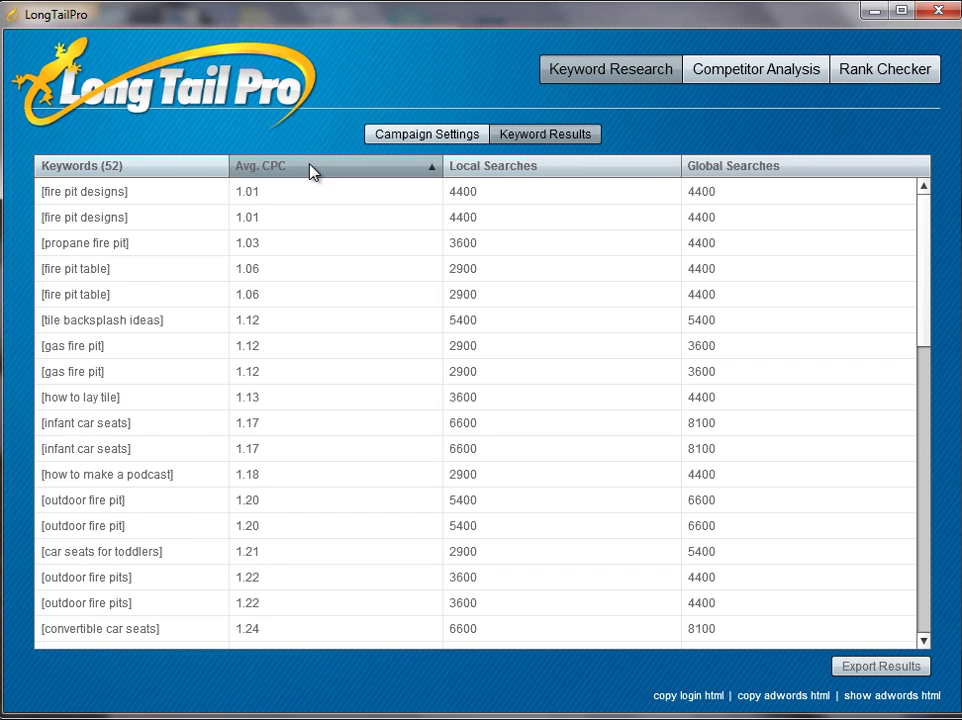
{"action": "left_click", "coordinate": [311, 172]}
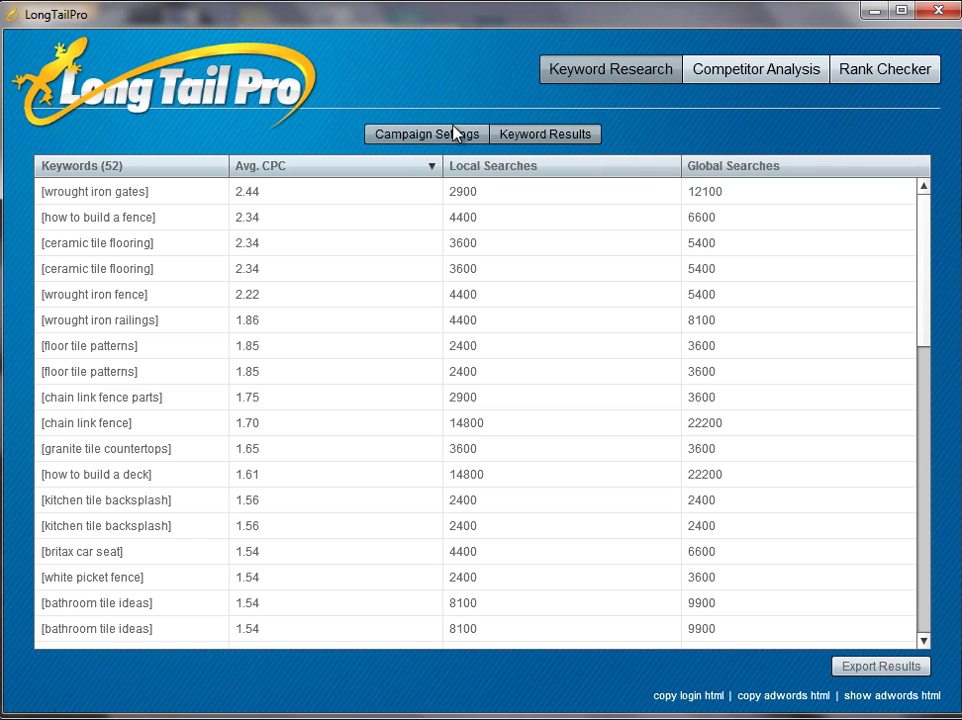
In the campaign settings, enable Fetch Additional Data, preview the exact match domain extensions, and turn Domain Availability off again
{"action": "left_click", "coordinate": [453, 135]}
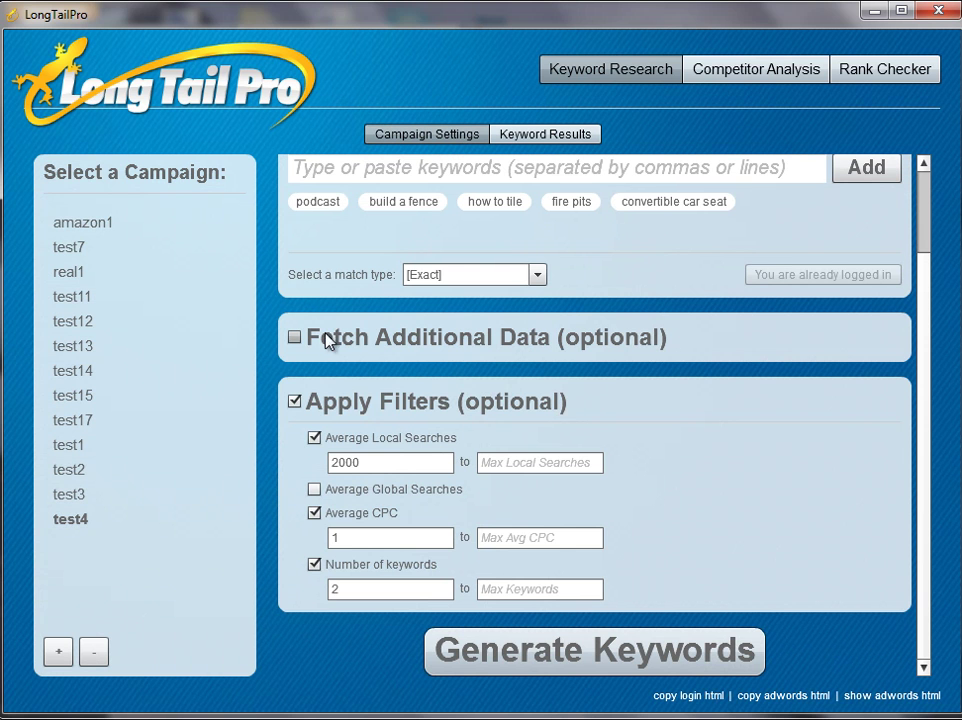
{"action": "left_click", "coordinate": [295, 339]}
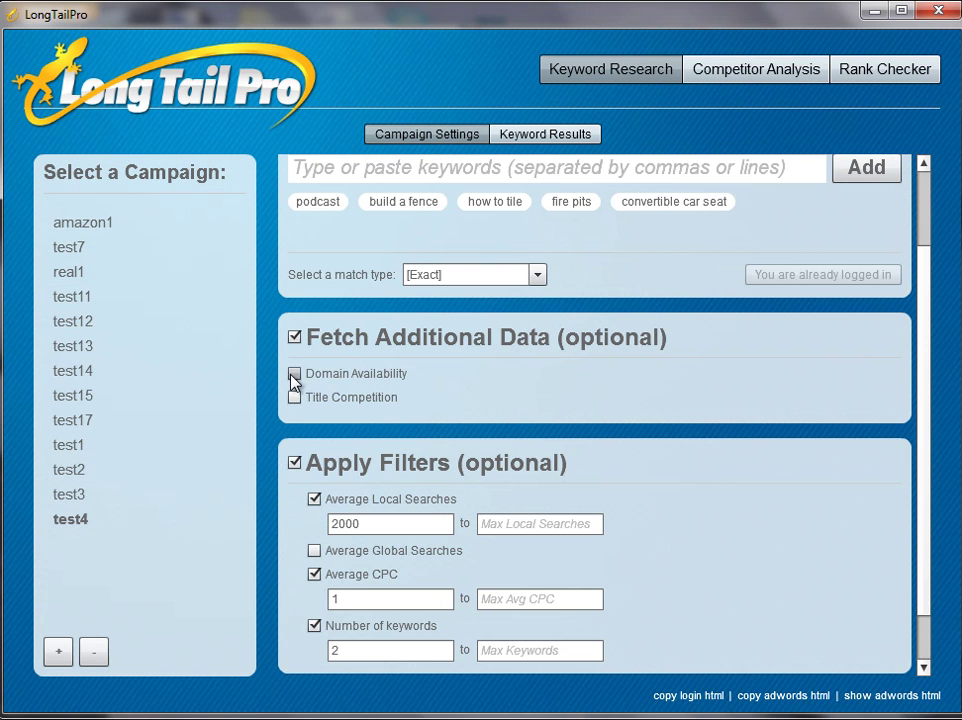
{"action": "left_click", "coordinate": [294, 375]}
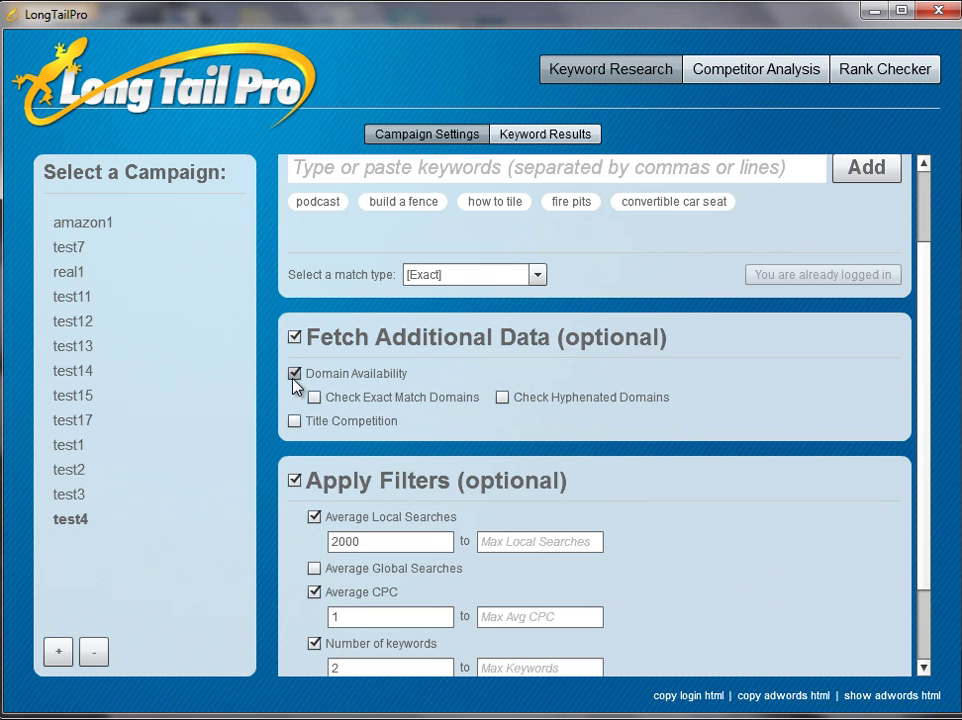
{"action": "left_click", "coordinate": [313, 398]}
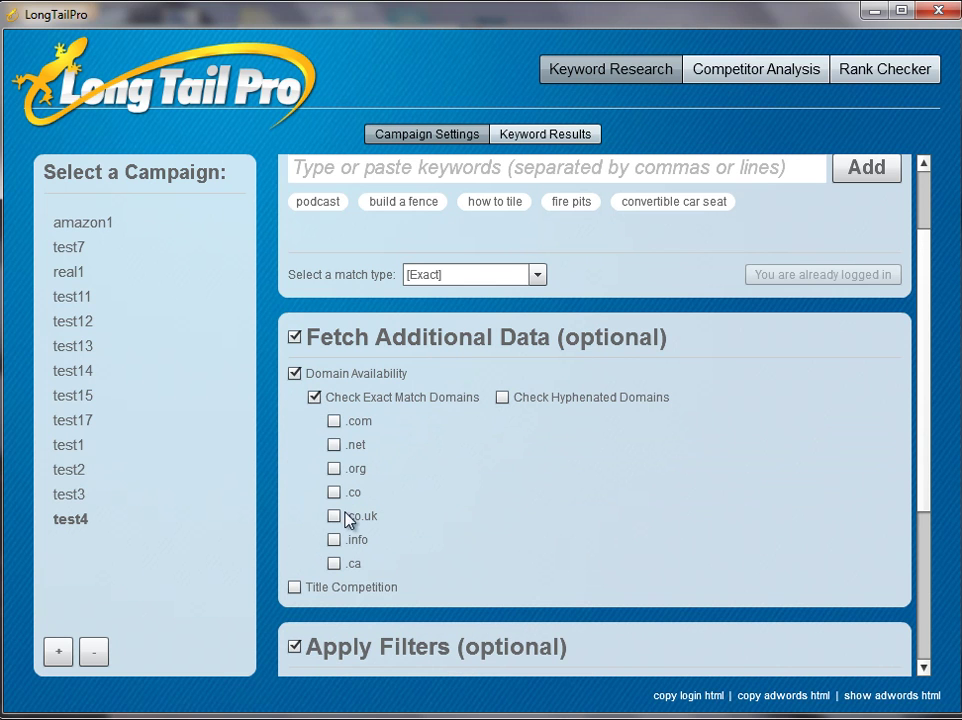
{"action": "left_click", "coordinate": [315, 398]}
{"action": "left_click", "coordinate": [296, 376]}
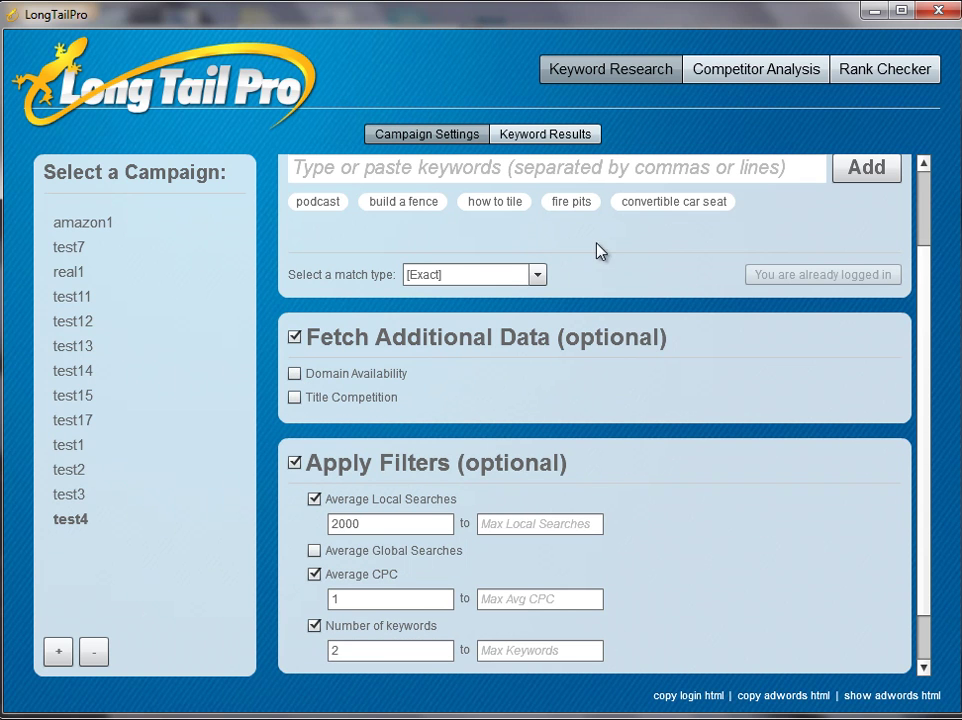
Return to the keyword results and examine the whole list with its average CPC, local searches and global searches
{"action": "left_click", "coordinate": [561, 140]}
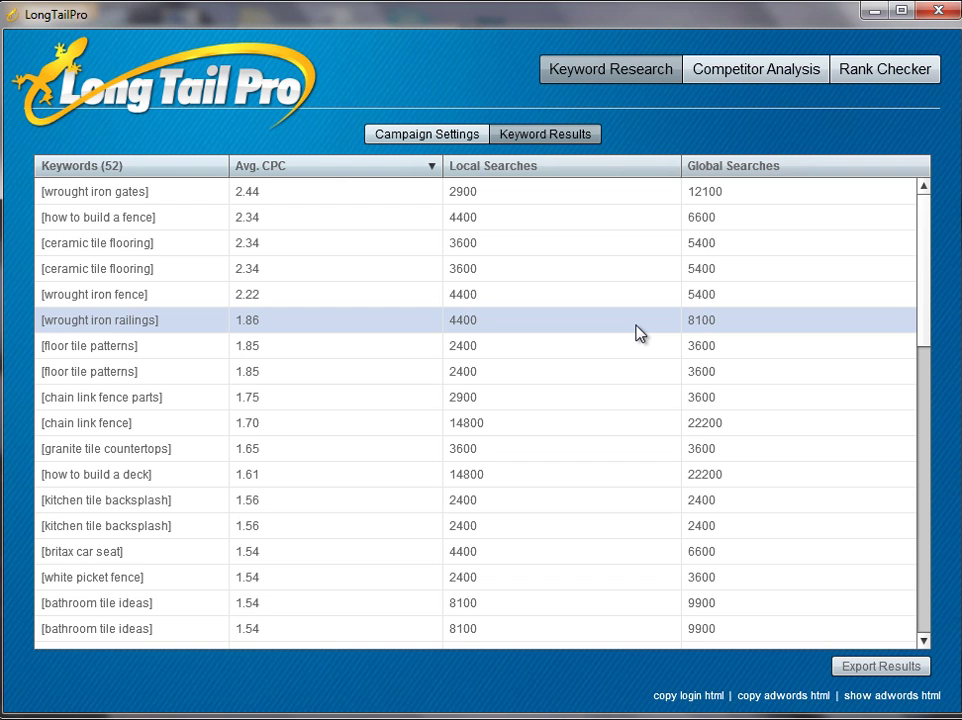
{"action": "scroll", "coordinate": [640, 333], "scroll_direction": "down", "scroll_amount": 6}
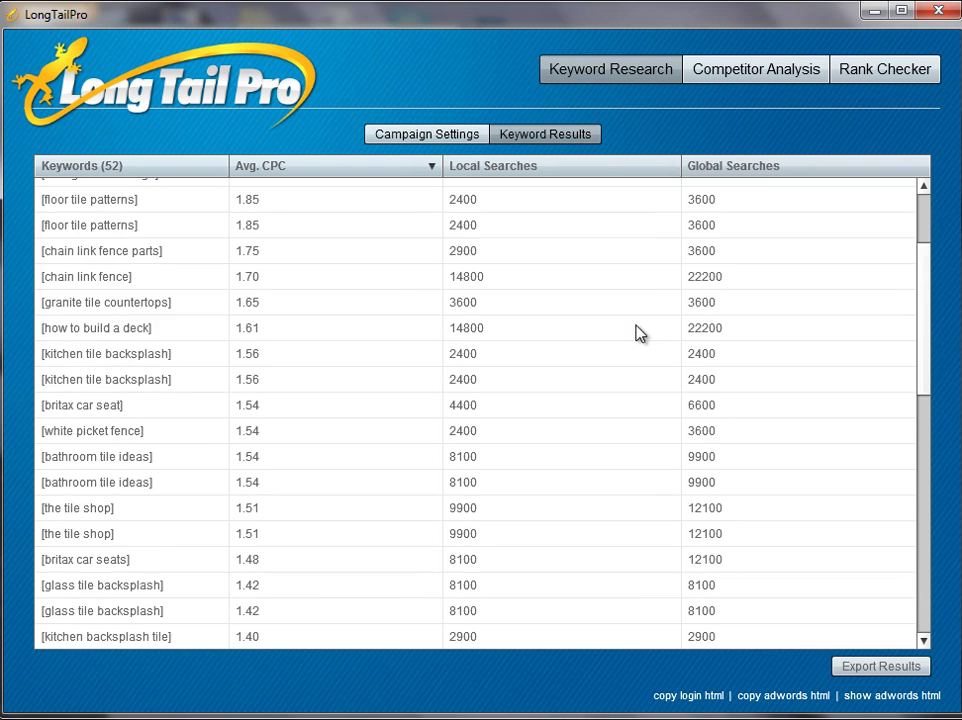
{"action": "scroll", "coordinate": [640, 333], "scroll_direction": "down", "scroll_amount": 4}
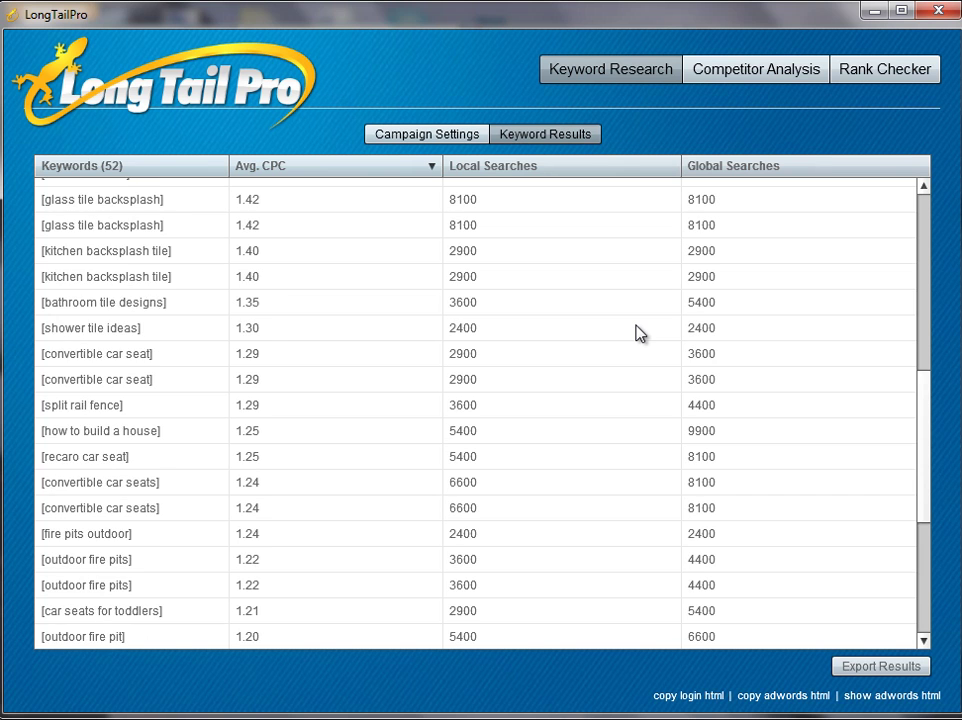
{"action": "scroll", "coordinate": [640, 333], "scroll_direction": "up", "scroll_amount": 10}
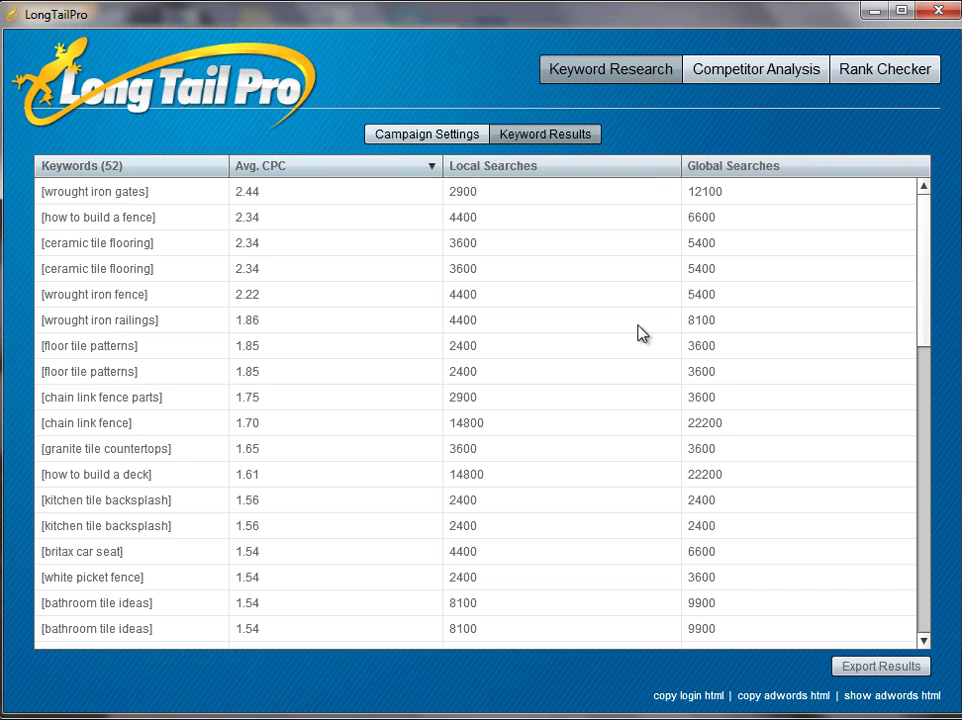
{"action": "scroll", "coordinate": [641, 333], "scroll_direction": "down", "scroll_amount": 10}
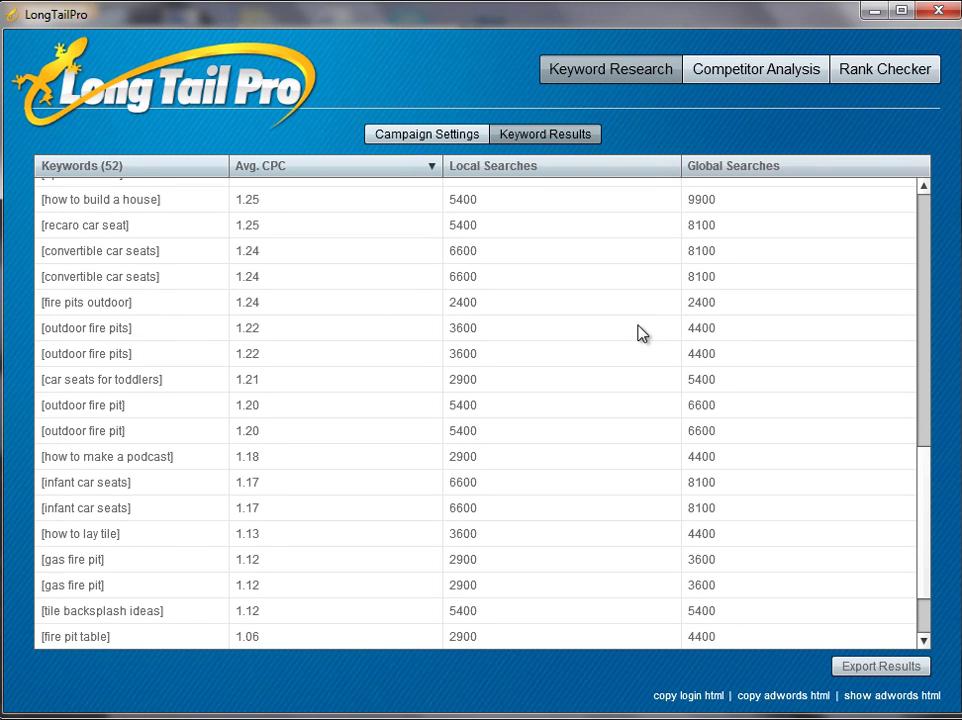
{"action": "scroll", "coordinate": [641, 333], "scroll_direction": "down", "scroll_amount": 2}
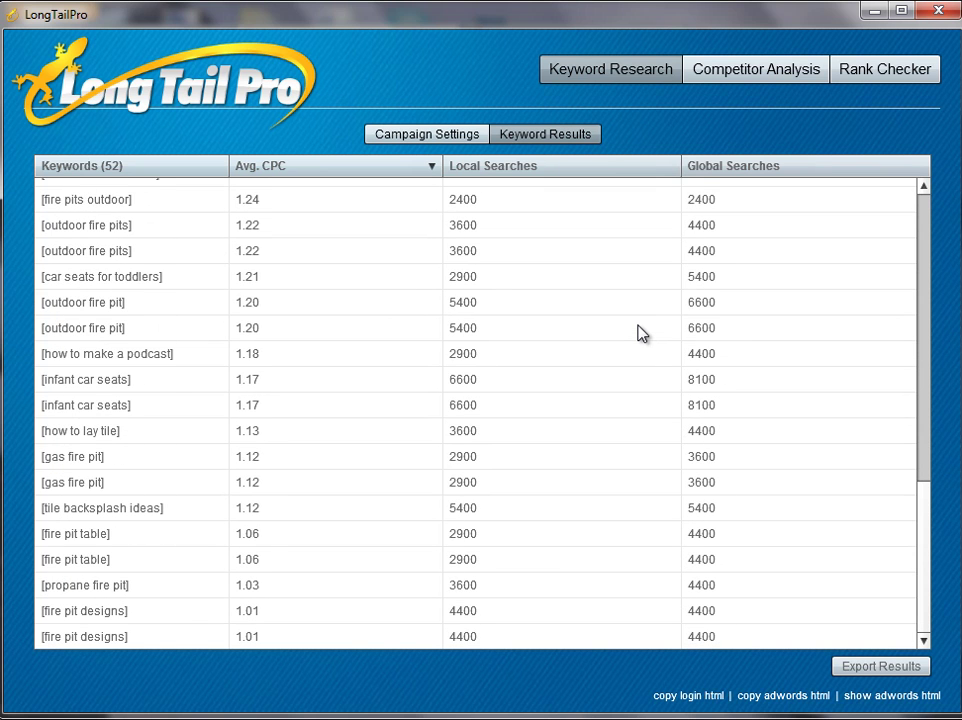
{"action": "scroll", "coordinate": [641, 333], "scroll_direction": "up", "scroll_amount": 10}
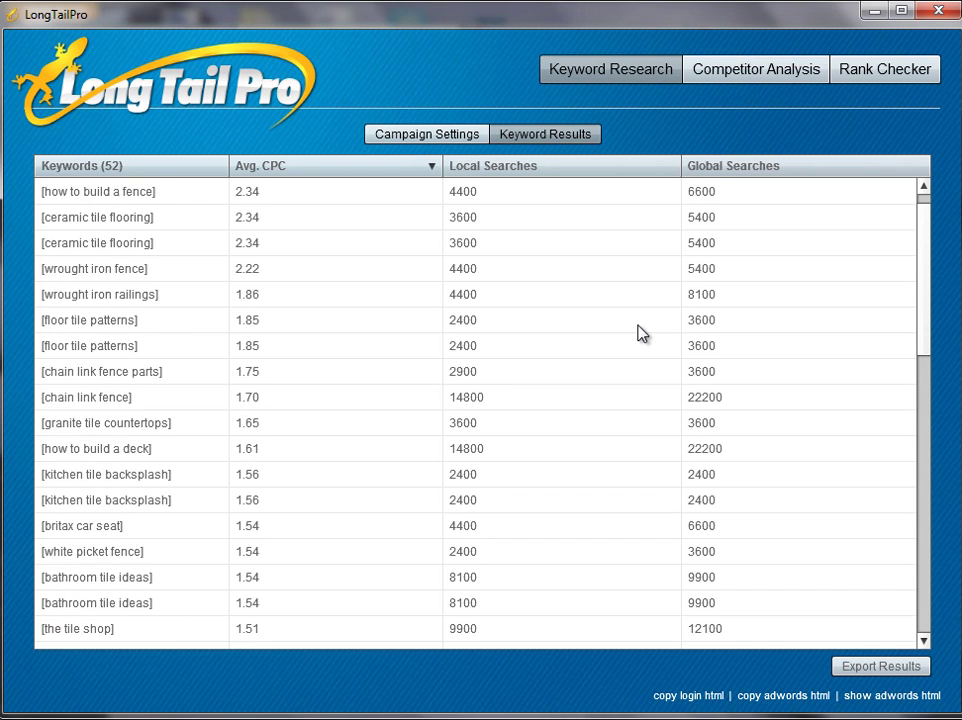
{"action": "scroll", "coordinate": [641, 333], "scroll_direction": "up", "scroll_amount": 1}
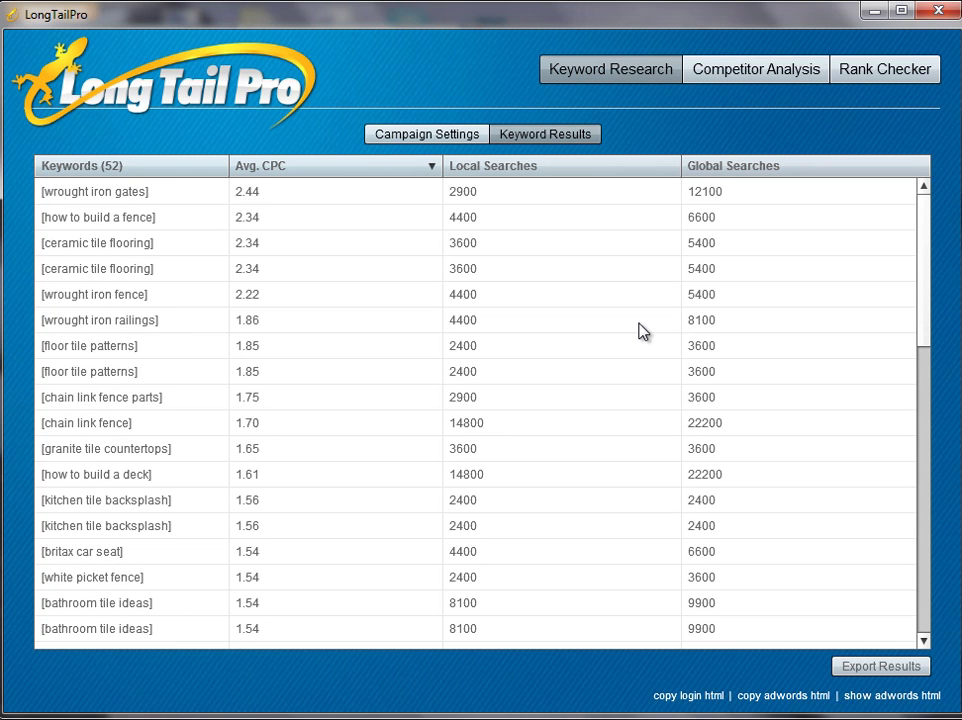